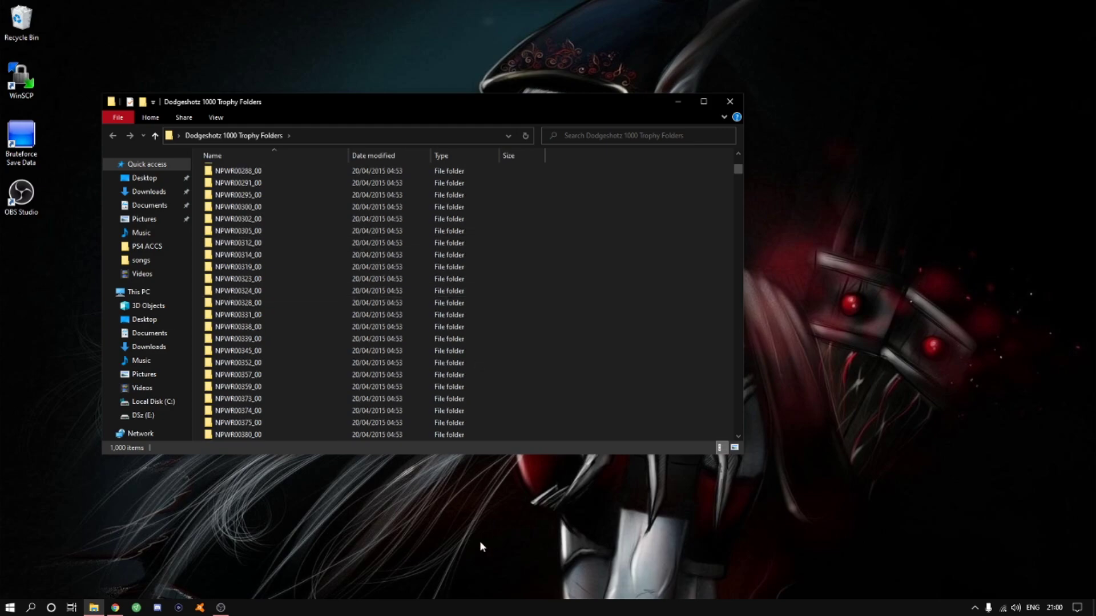
# Close the Dodgeshotz 1000 Trophy Folders window and place the WinSCP shortcut below the two folders on the desktop.
pyautogui.scroll(8, 491, 229)
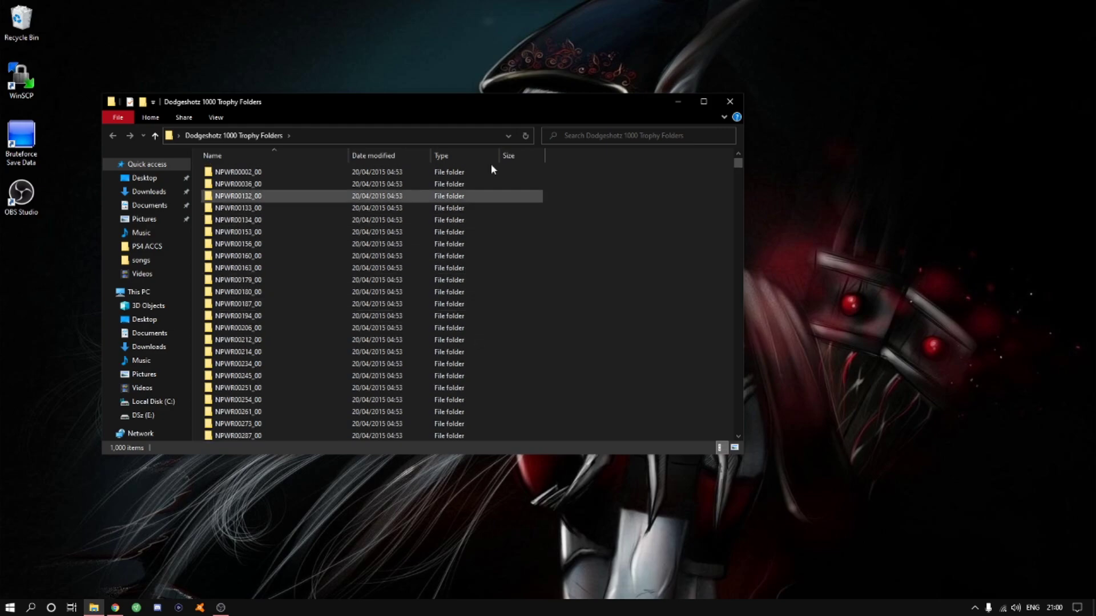
pyautogui.click(733, 104)
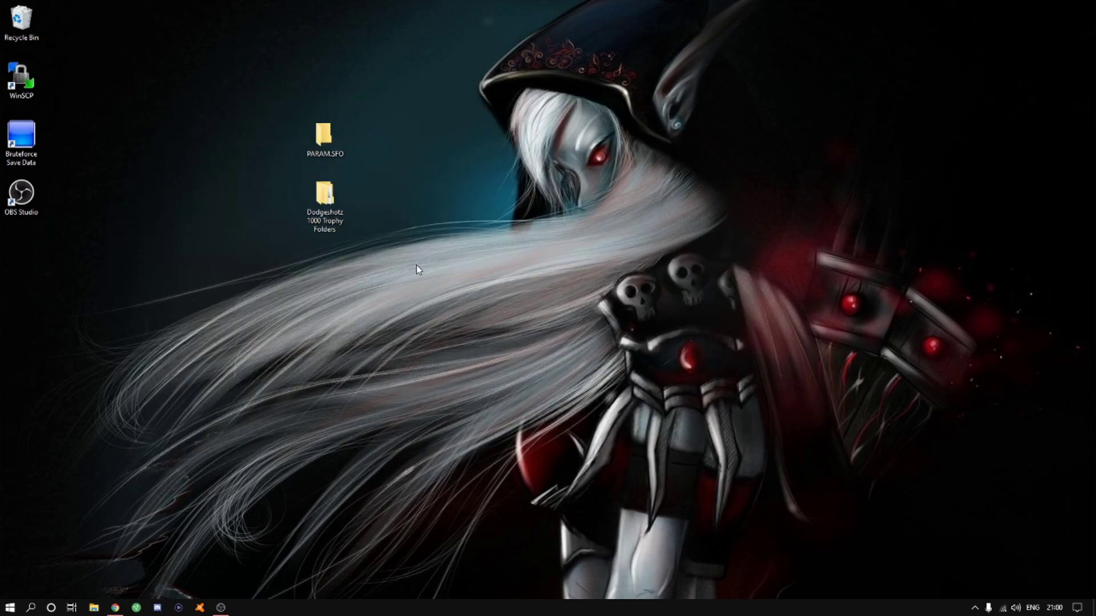
pyautogui.moveTo(21, 80); pyautogui.dragTo(318, 251)
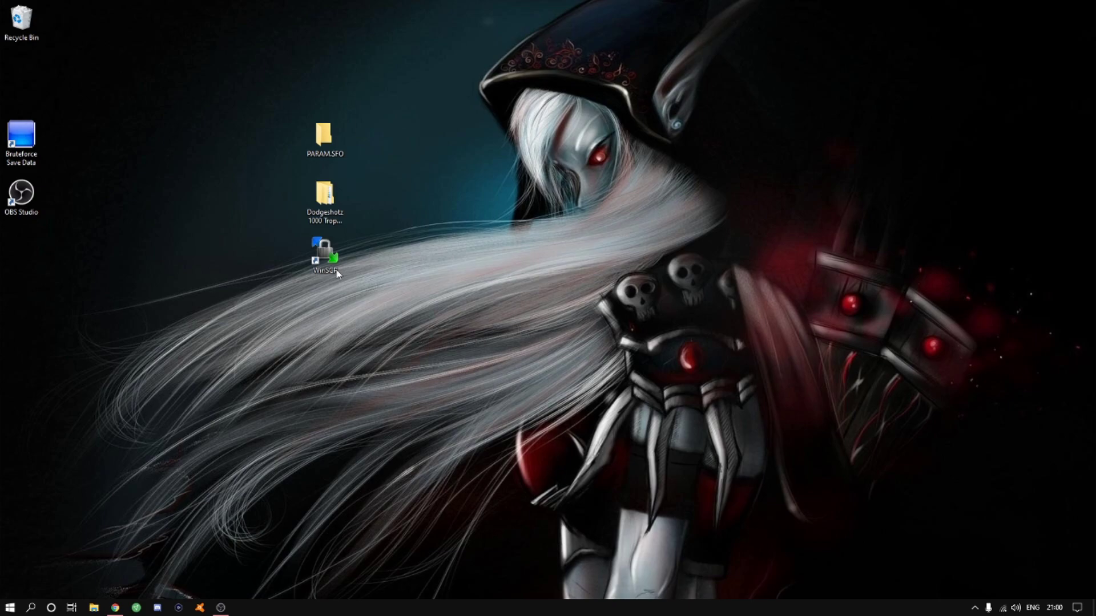
pyautogui.moveTo(327, 271); pyautogui.dragTo(36, 98)
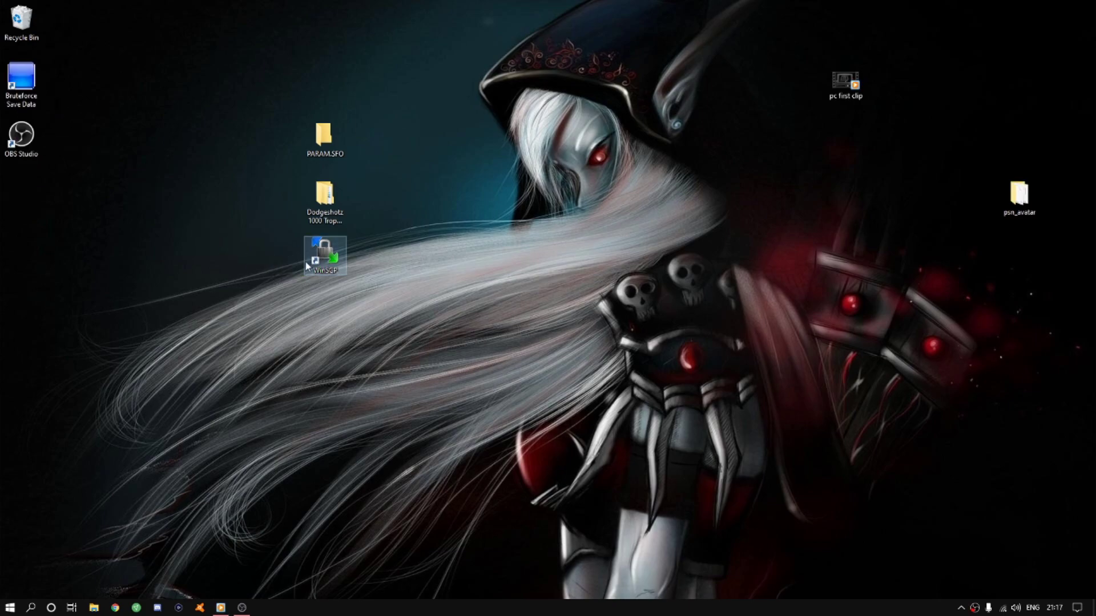
# Launch WinSCP and delete the existing saved site from its login list.
pyautogui.click(330, 256)
pyautogui.doubleClick(330, 255)
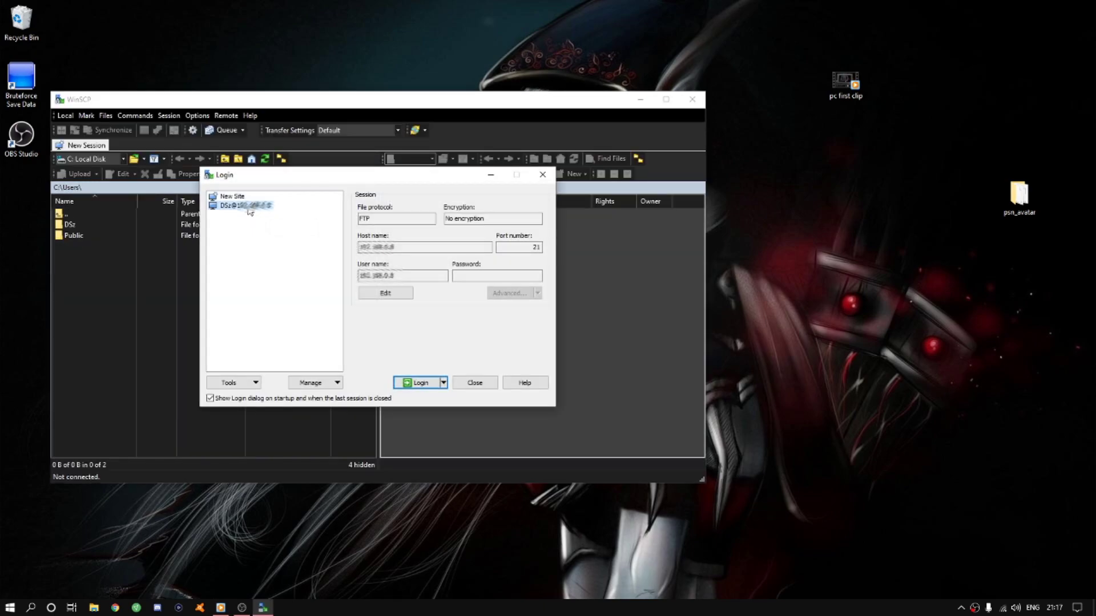
pyautogui.rightClick(250, 209)
pyautogui.click(274, 264)
pyautogui.click(360, 313)
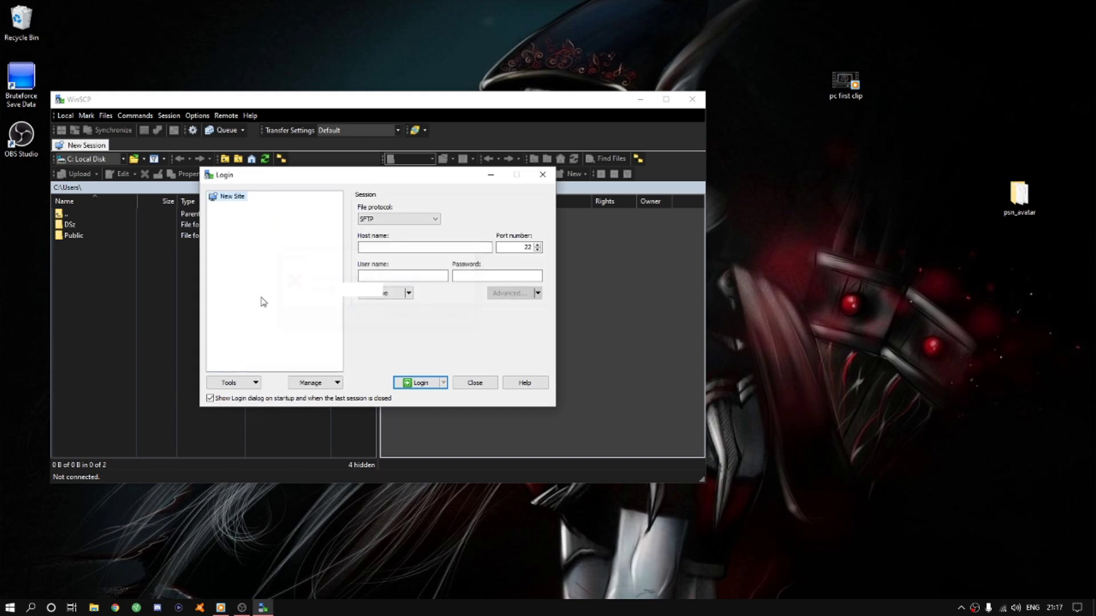
# Set the new site's file protocol to FTP and enter the PS3's IP address as the host name.
pyautogui.click(391, 223)
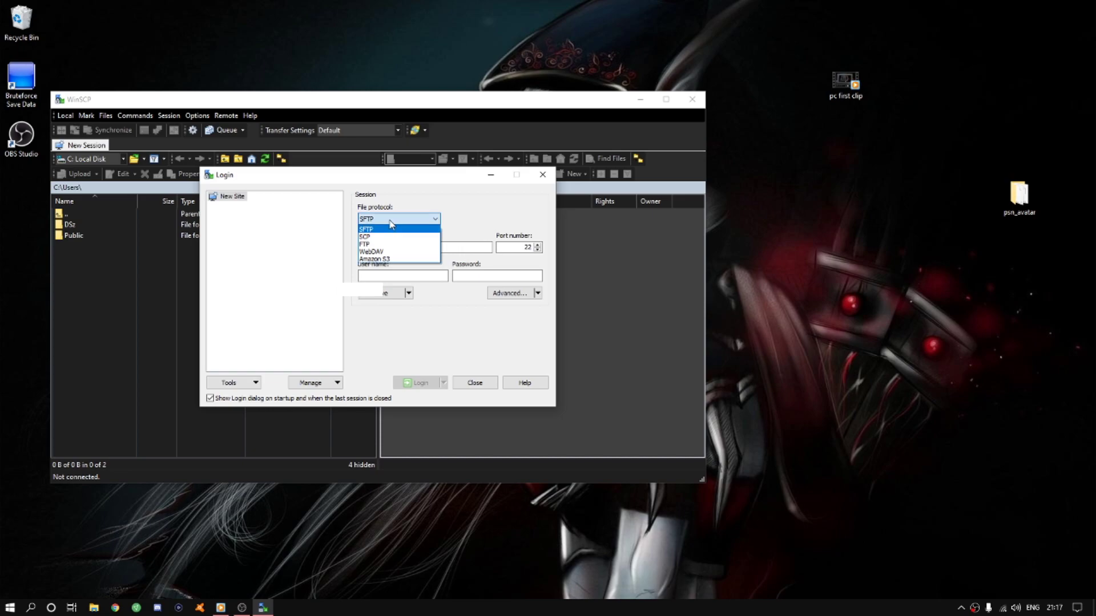
pyautogui.click(372, 245)
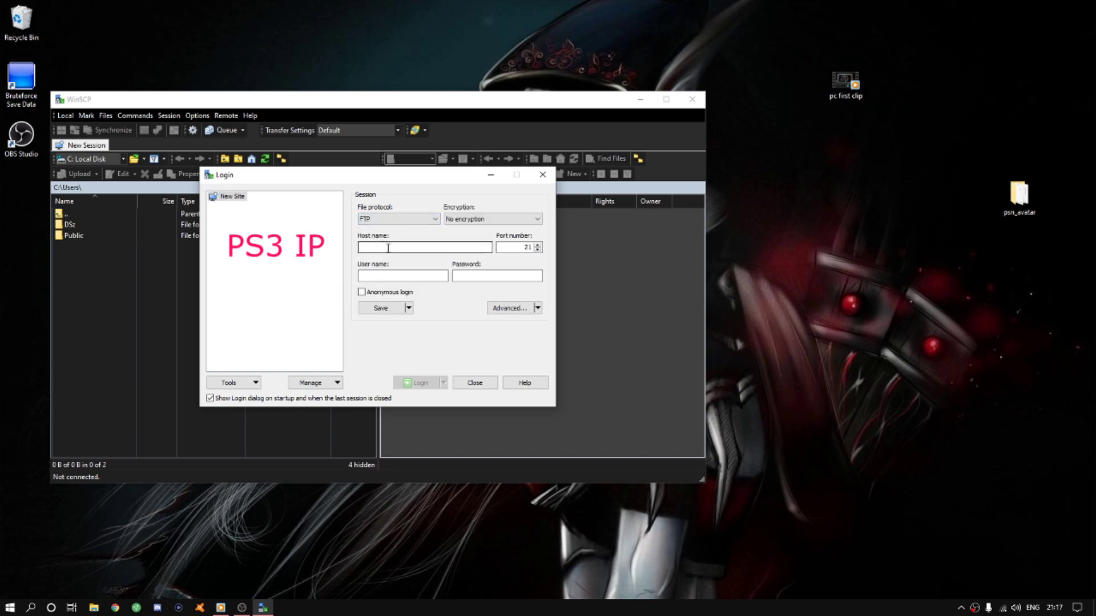
pyautogui.click(388, 248)
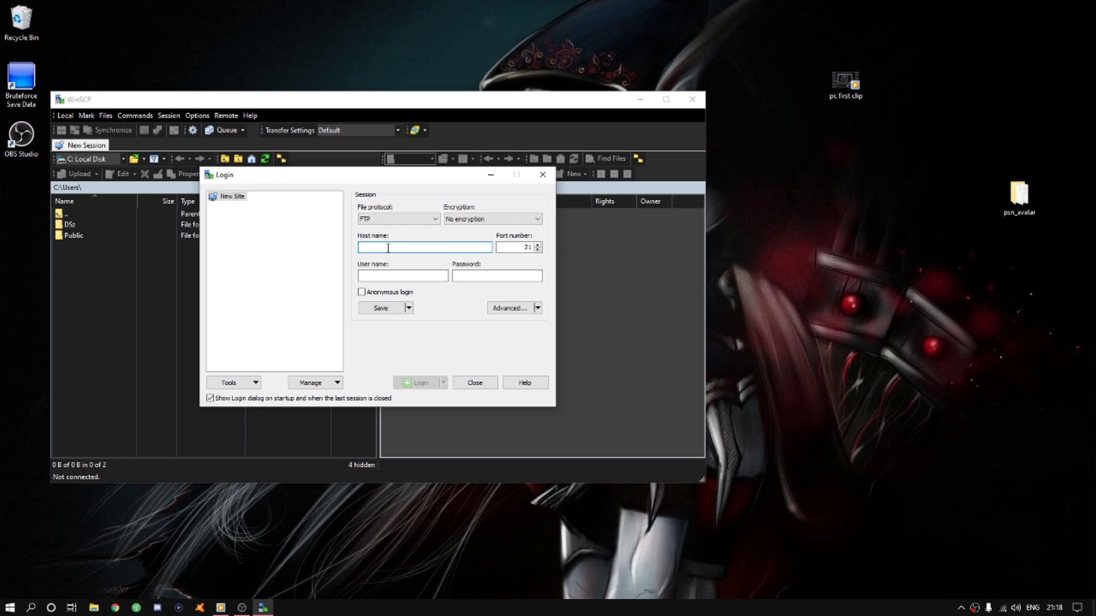
pyautogui.write('192.1')
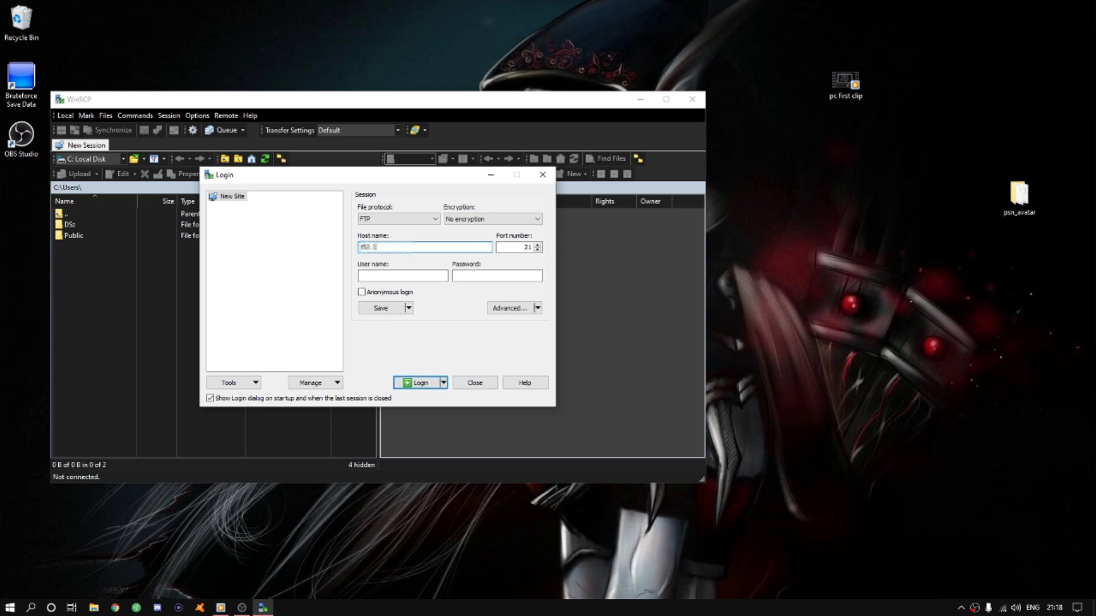
pyautogui.write('68.0')
# Fill in the site's user name and password and save the session as a site under the suggested name without storing the password.
pyautogui.click(418, 275)
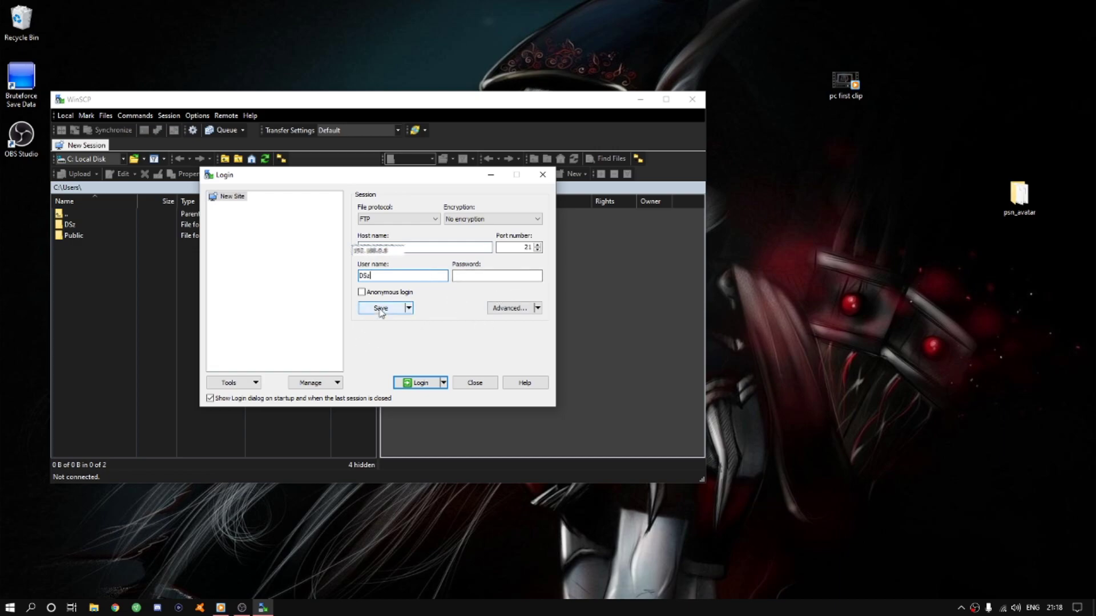
pyautogui.click(468, 275)
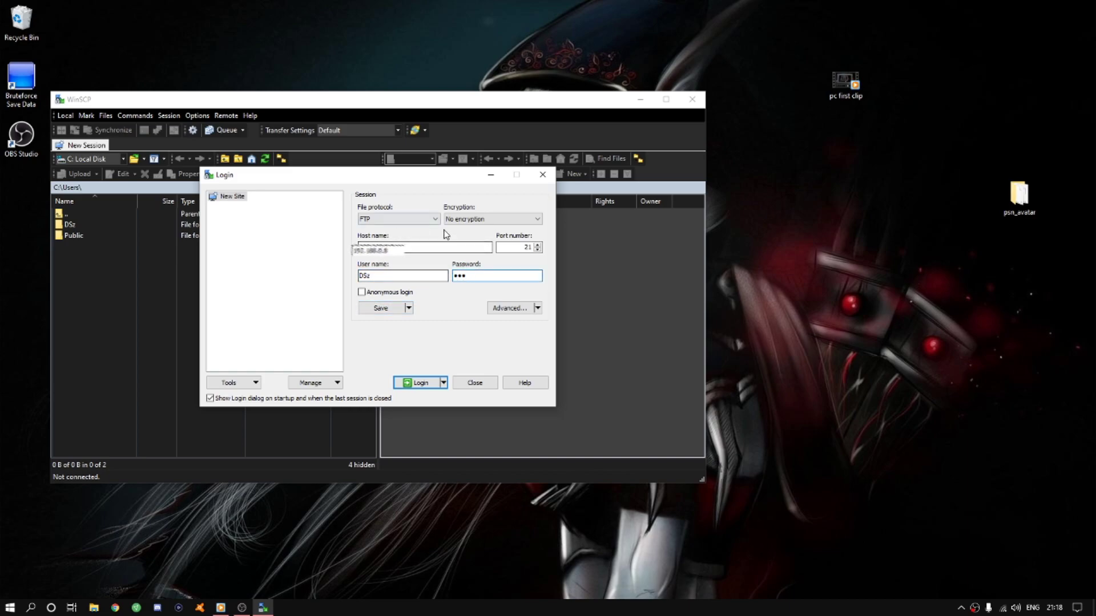
pyautogui.click(380, 308)
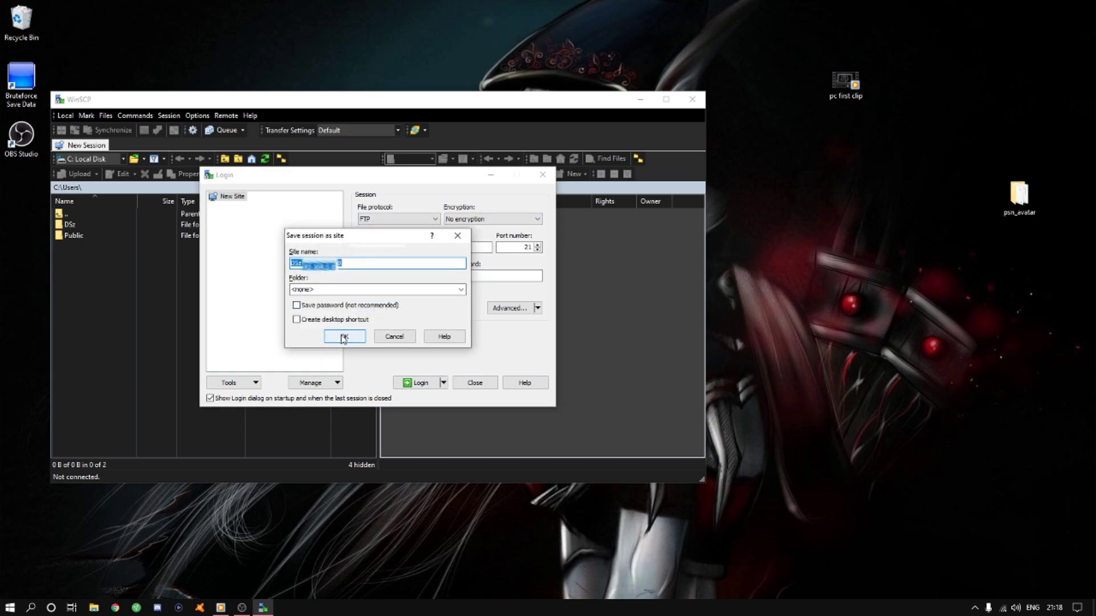
pyautogui.click(343, 337)
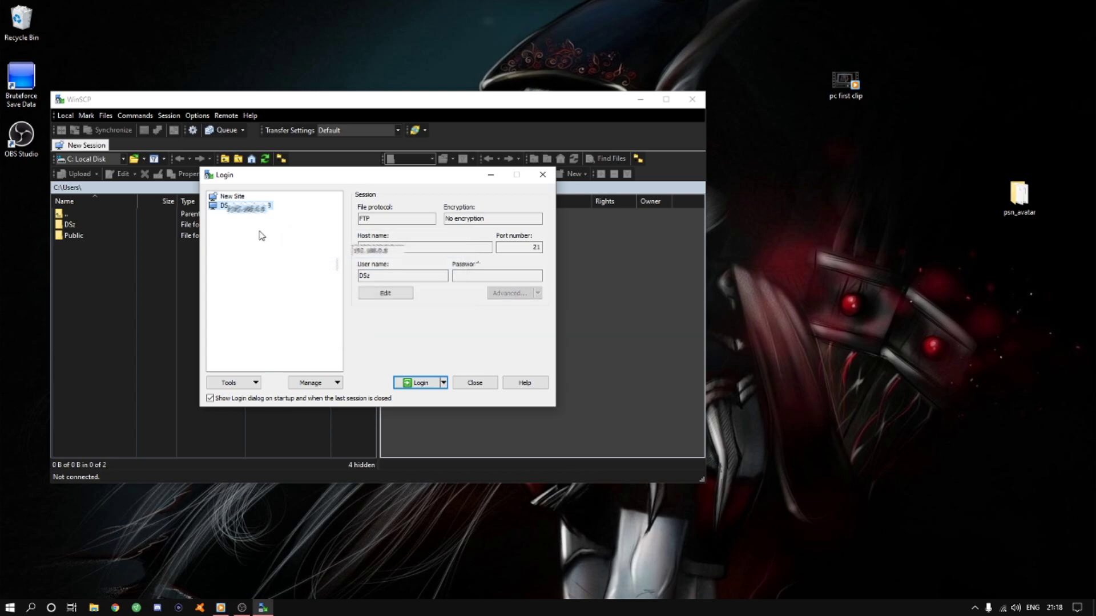
# Log in to the saved PS3 site with the account password and open the remote folder /dev_hdd0/home/00000027/trophy.
pyautogui.click(419, 384)
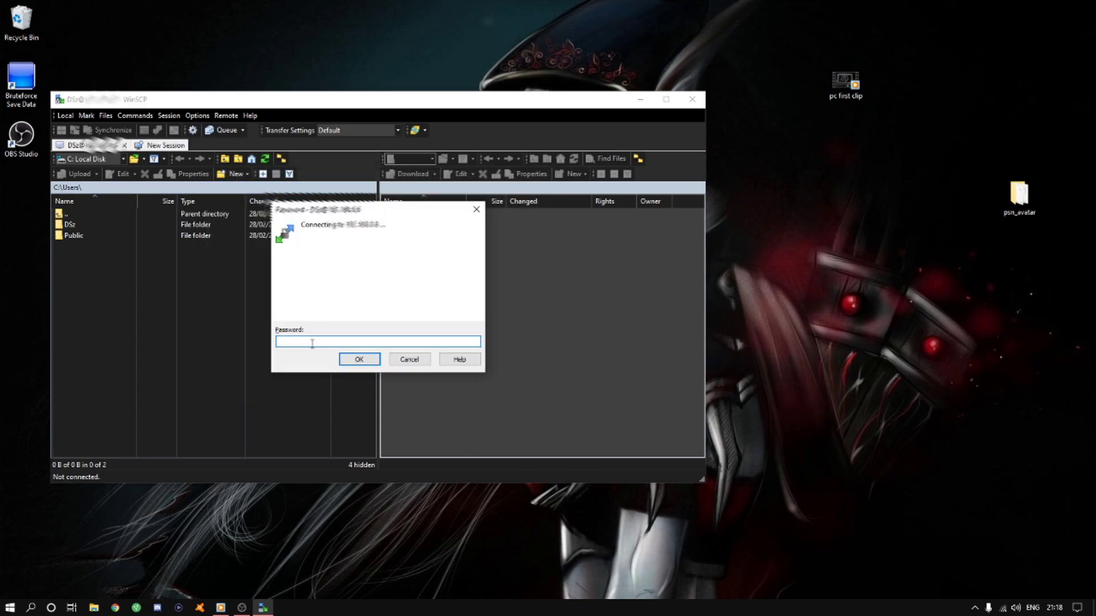
pyautogui.press('Return')
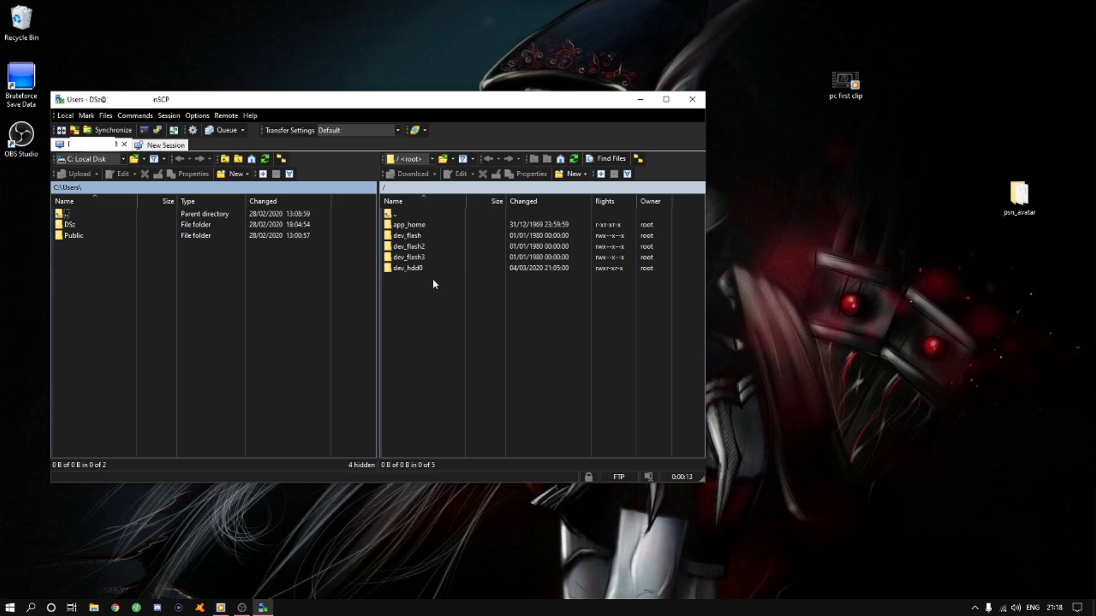
pyautogui.doubleClick(420, 269)
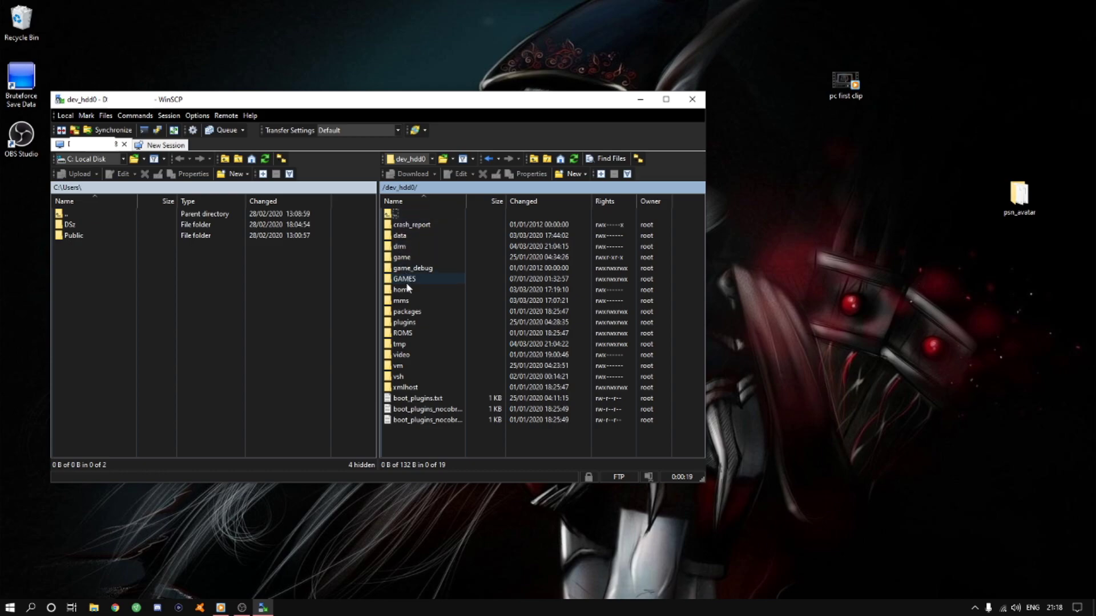
pyautogui.doubleClick(403, 289)
pyautogui.doubleClick(412, 224)
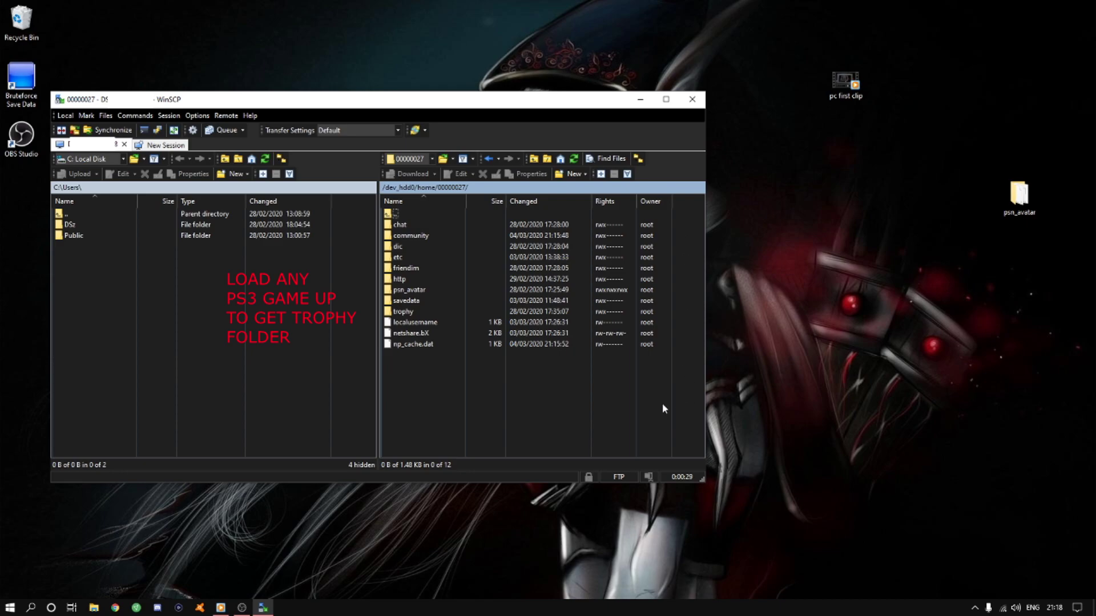
pyautogui.doubleClick(412, 311)
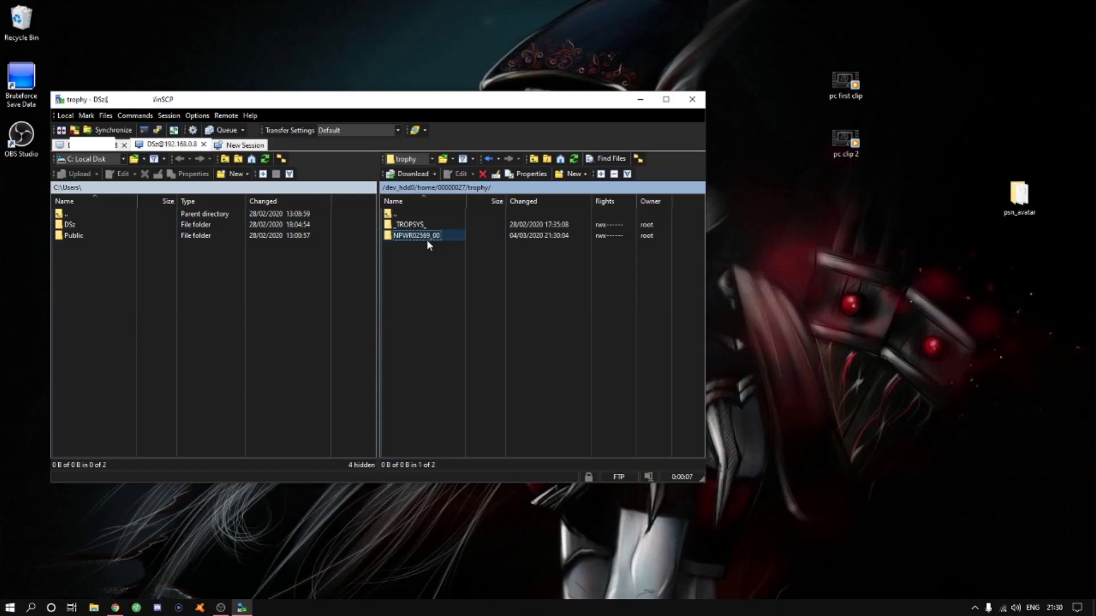
# Download PARAM.SFO from the NPWR02569_00 trophy folder into the desktop folder PARAM.SFO and return to the trophy directory.
pyautogui.doubleClick(427, 237)
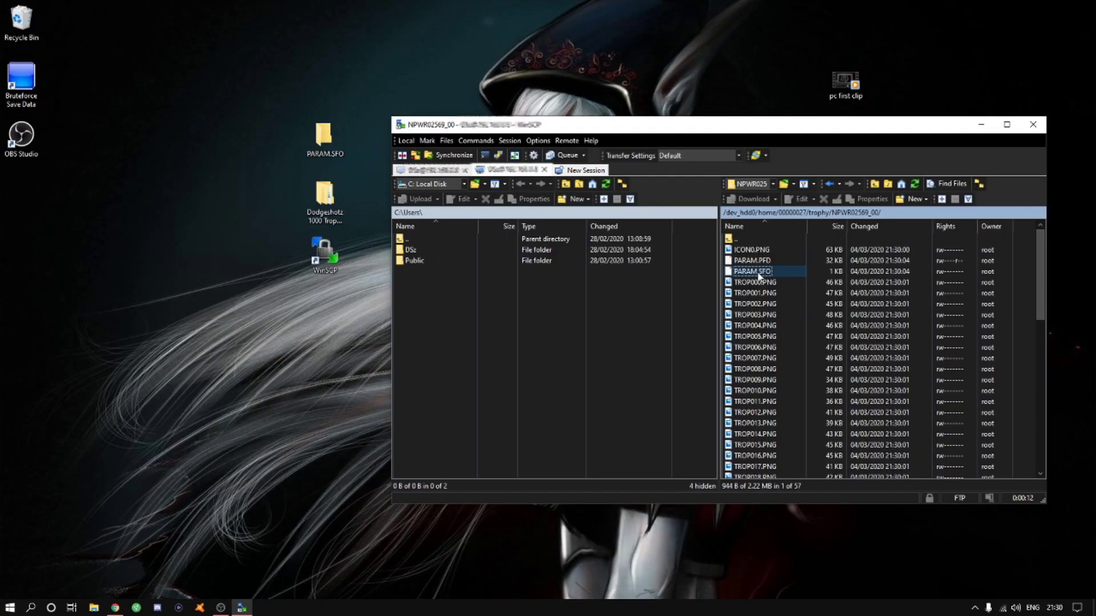
pyautogui.moveTo(759, 276); pyautogui.dragTo(323, 142)
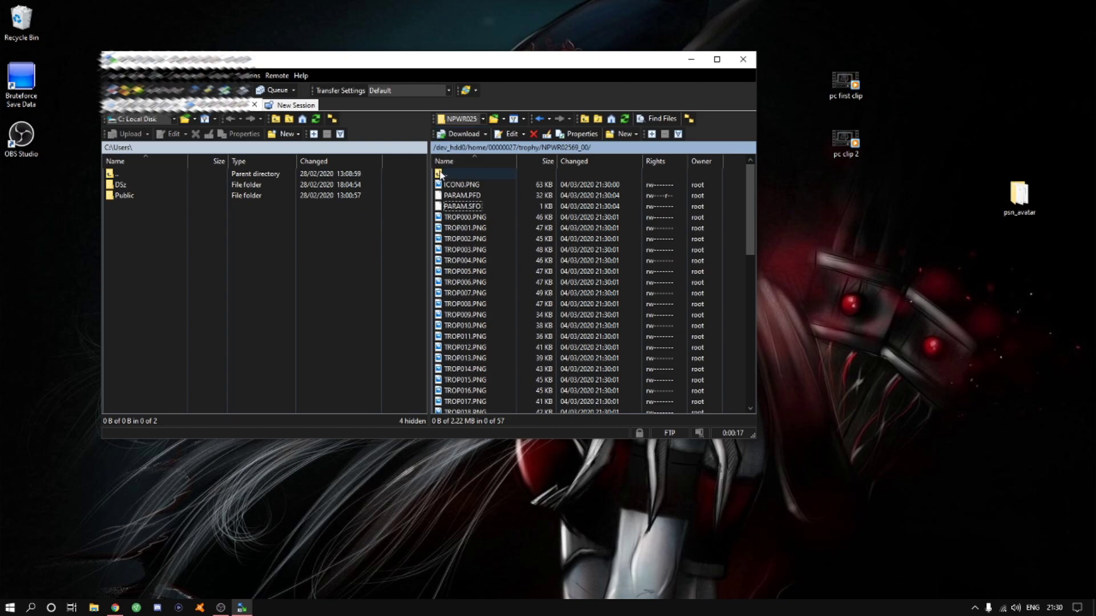
pyautogui.doubleClick(441, 174)
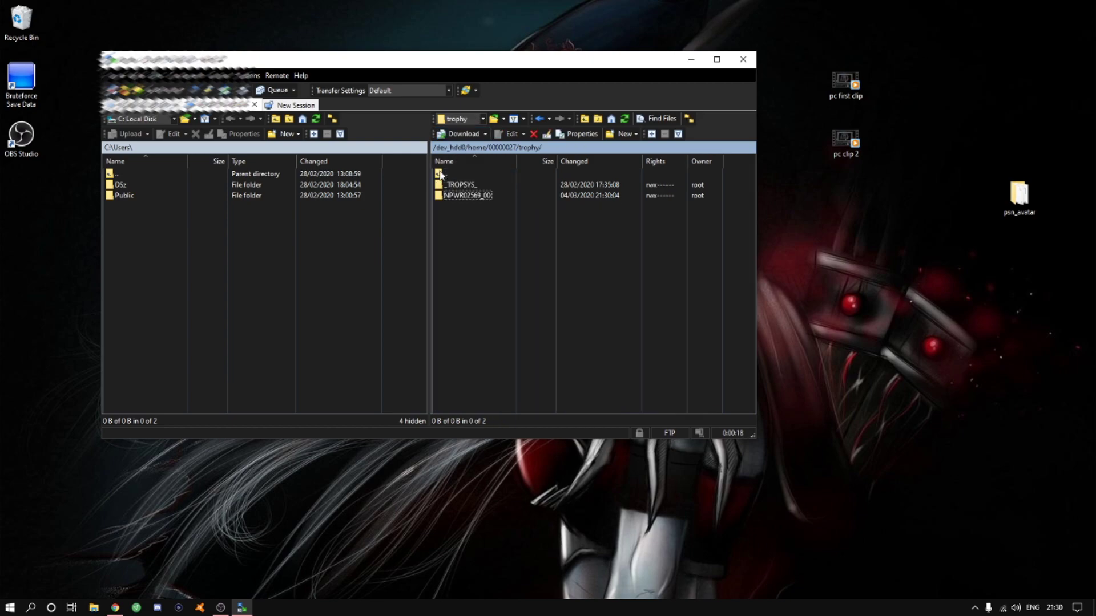
pyautogui.click(219, 76)
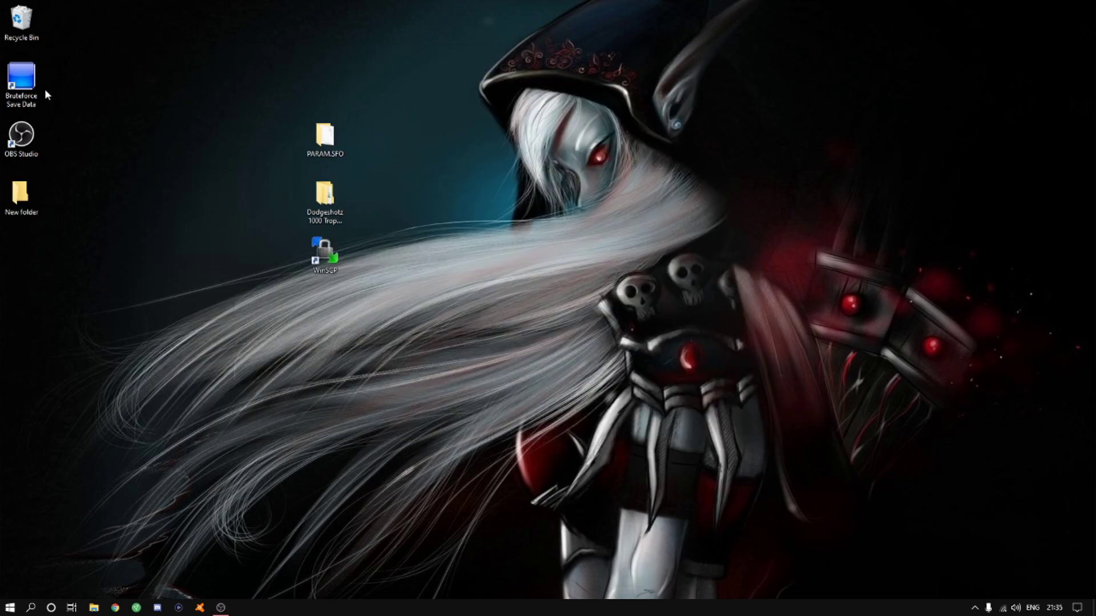
# Place the Bruteforce Save Data shortcut below WinSCP on the desktop and launch the program, dismissing its cheats repository update.
pyautogui.moveTo(45, 88); pyautogui.dragTo(311, 338)
pyautogui.moveTo(368, 309); pyautogui.dragTo(369, 311)
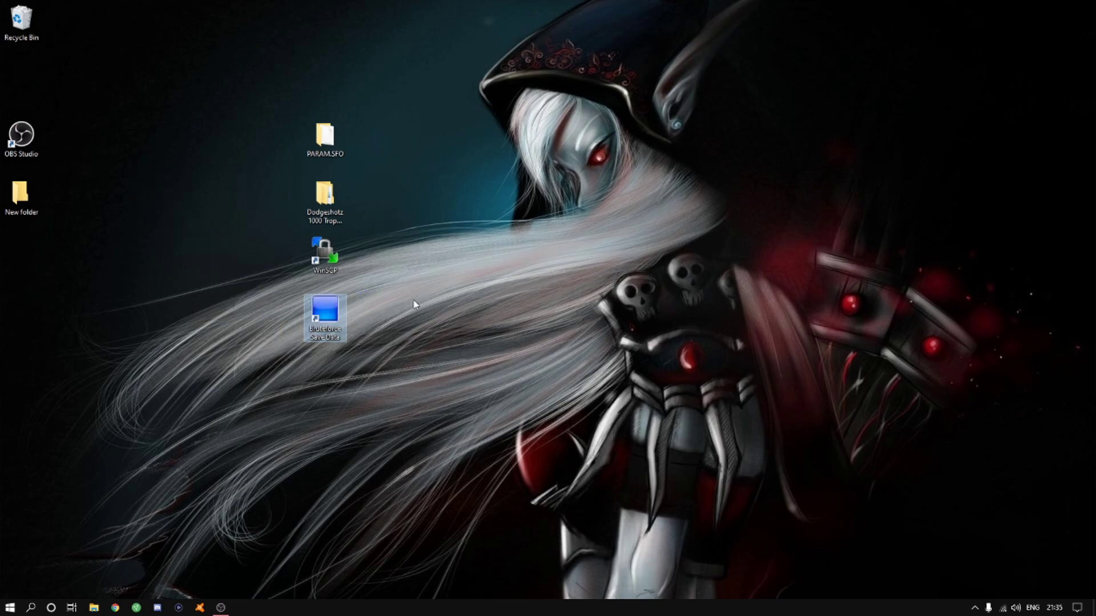
pyautogui.click(328, 314)
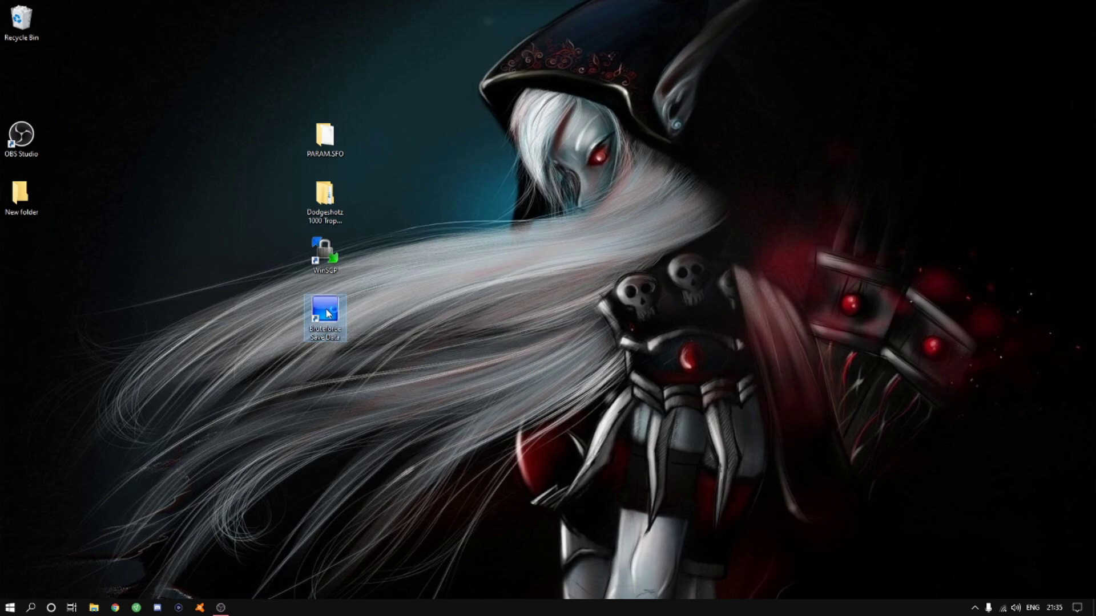
pyautogui.doubleClick(329, 313)
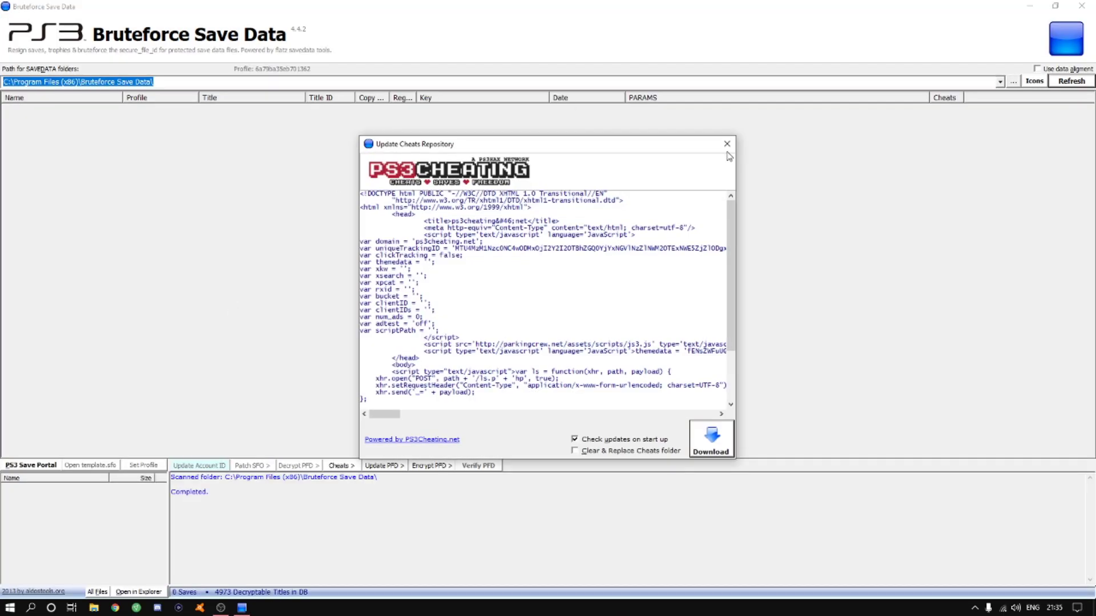
pyautogui.click(727, 144)
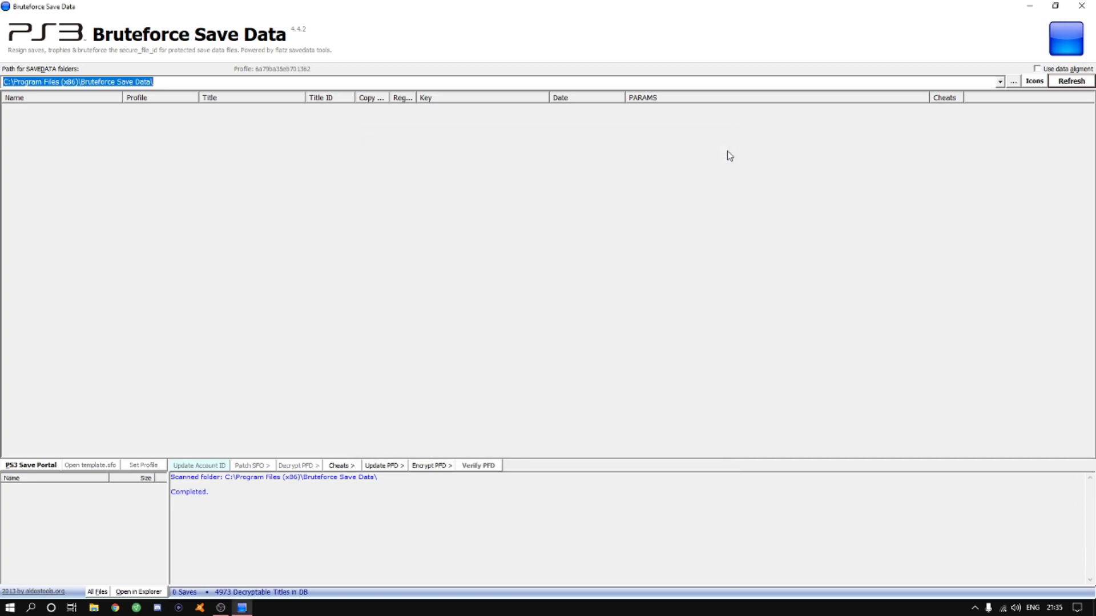
# Load PARAM.SFO from the desktop's PARAM.SFO folder as the profile template.
pyautogui.click(276, 71)
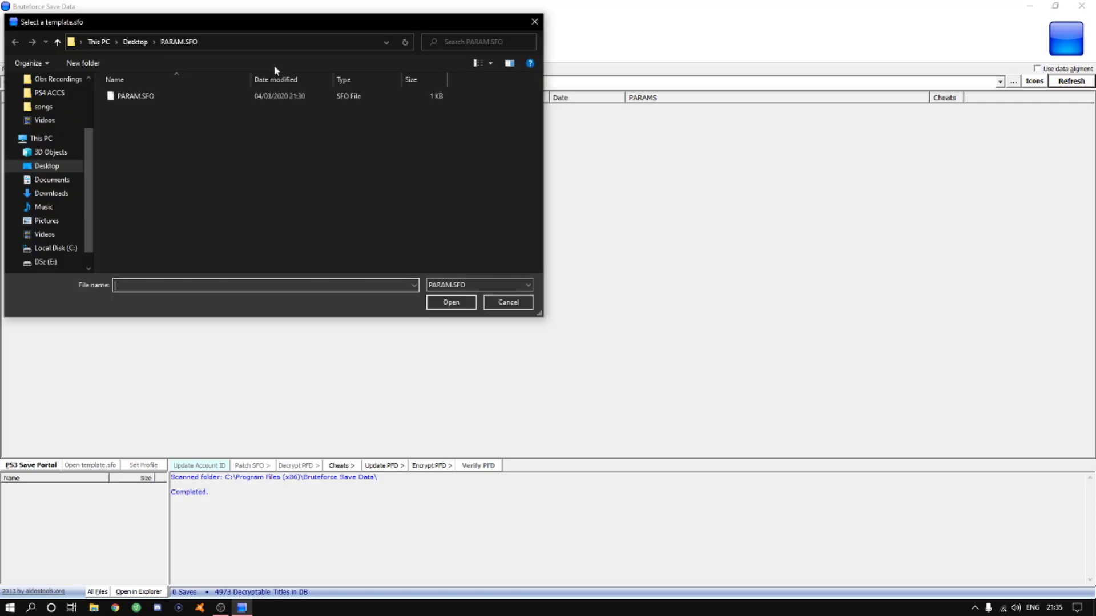
pyautogui.click(132, 97)
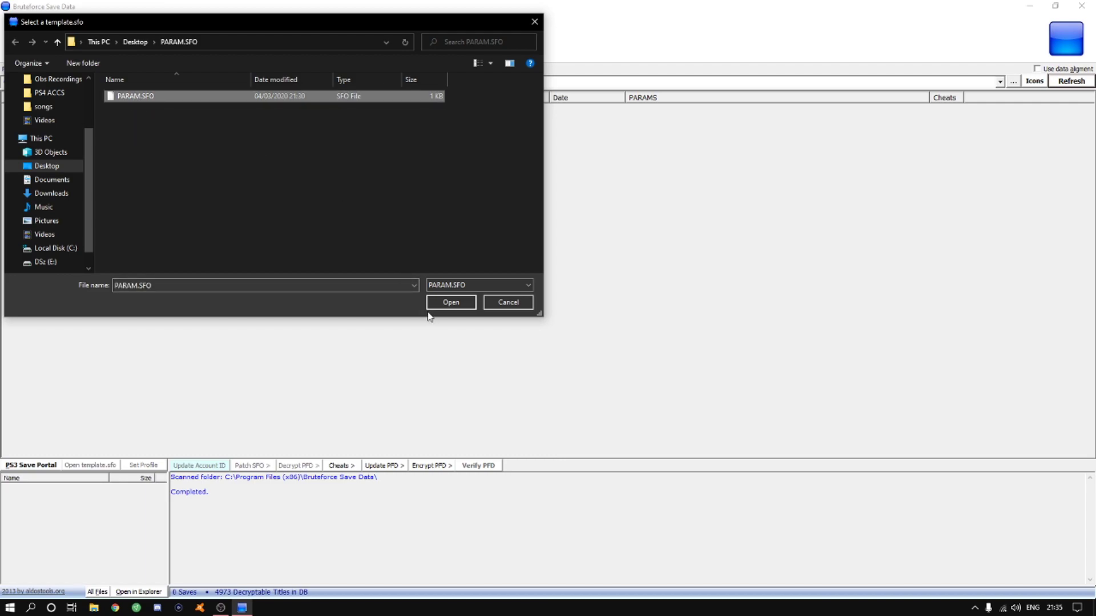
pyautogui.click(450, 302)
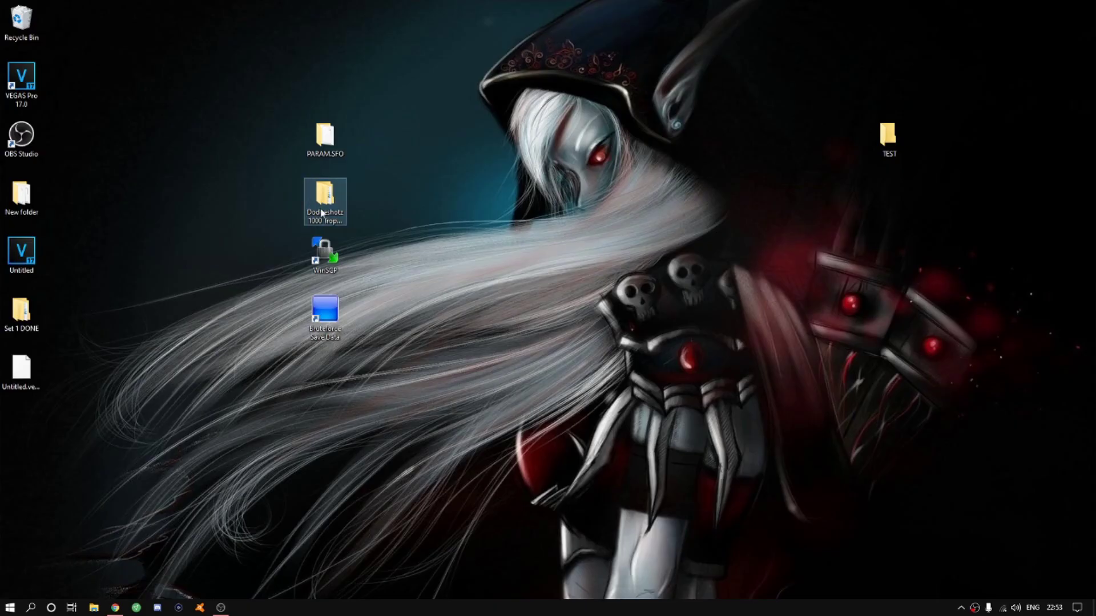
# Move the ten trophy folders NPWR00410_00 through NPWR00441_00 from Dodgeshotz 1000 Trophy Folders into the desktop folder TEST.
pyautogui.doubleClick(322, 213)
pyautogui.moveTo(653, 149)
pyautogui.mouseDown()
pyautogui.moveTo(586, 122)
pyautogui.moveTo(431, 112)
pyautogui.mouseUp()
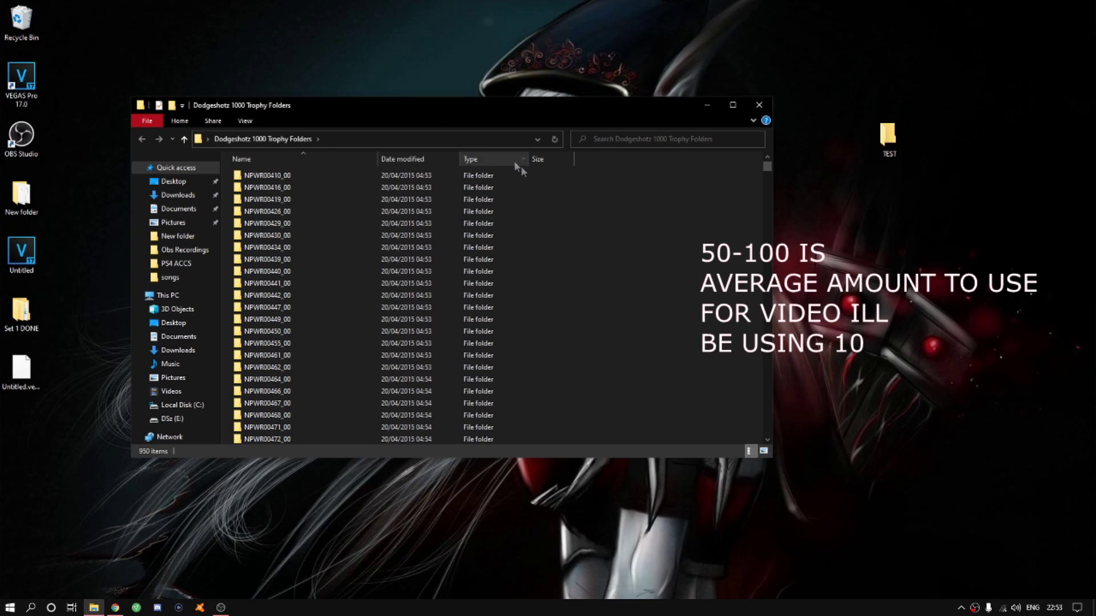
pyautogui.moveTo(604, 170); pyautogui.dragTo(885, 142)
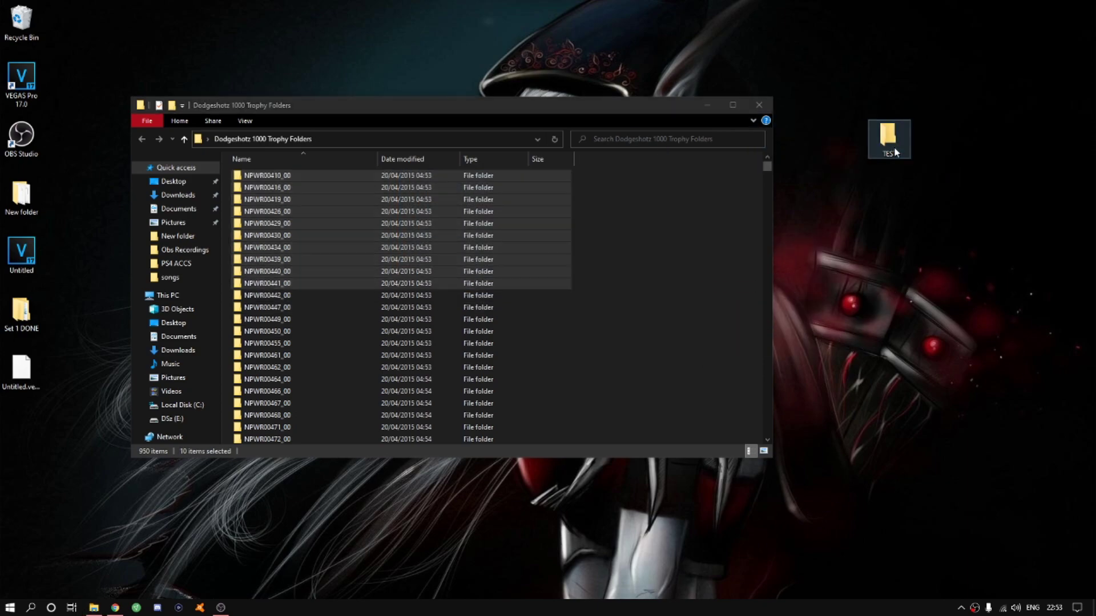
pyautogui.click(759, 105)
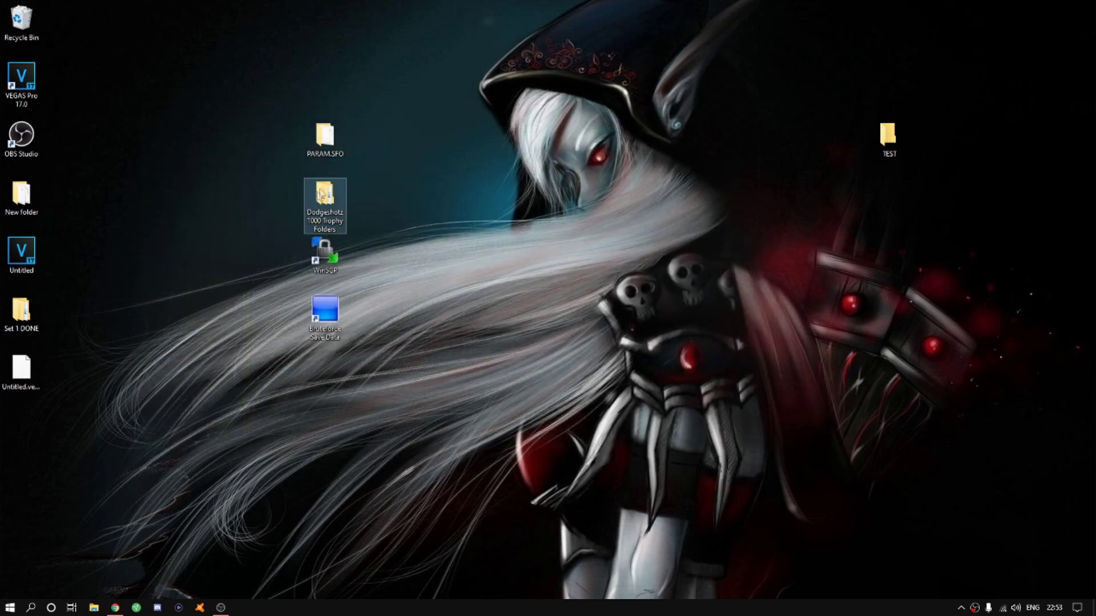
# Reopen Bruteforce Save Data and dismiss the Update Cheats Repository window.
pyautogui.doubleClick(318, 305)
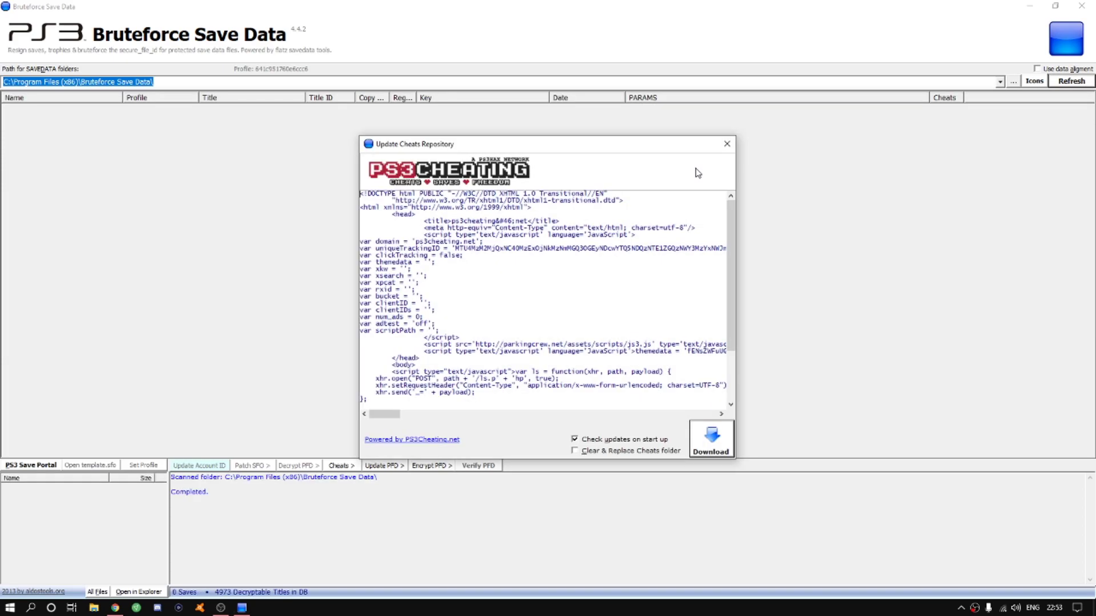
pyautogui.click(727, 144)
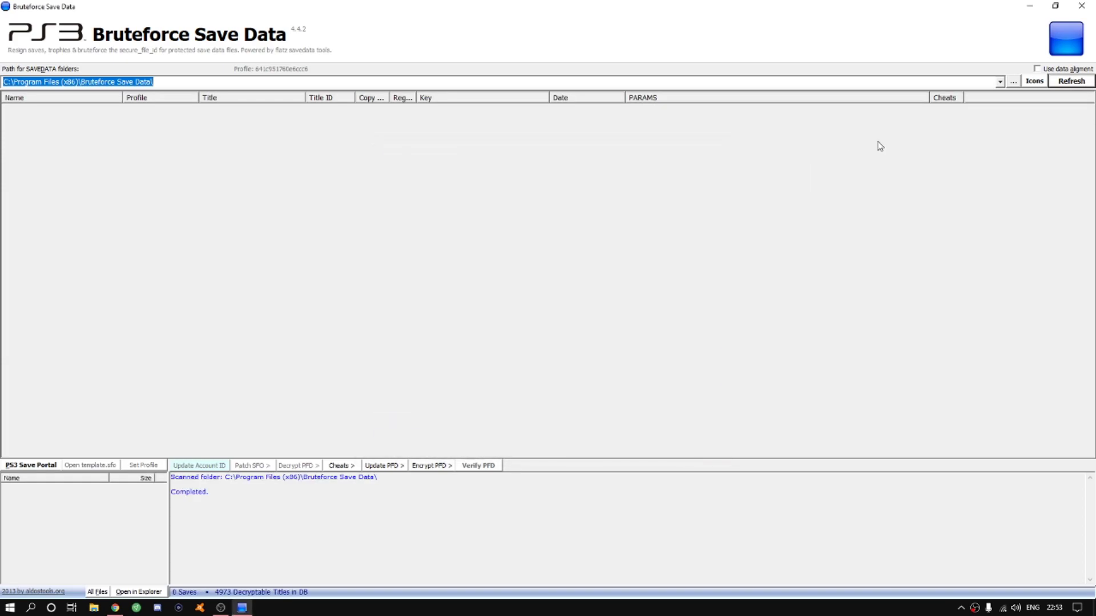
# Set the SAVEDATA path to the desktop folder TEST so its trophy folders are scanned.
pyautogui.click(1014, 82)
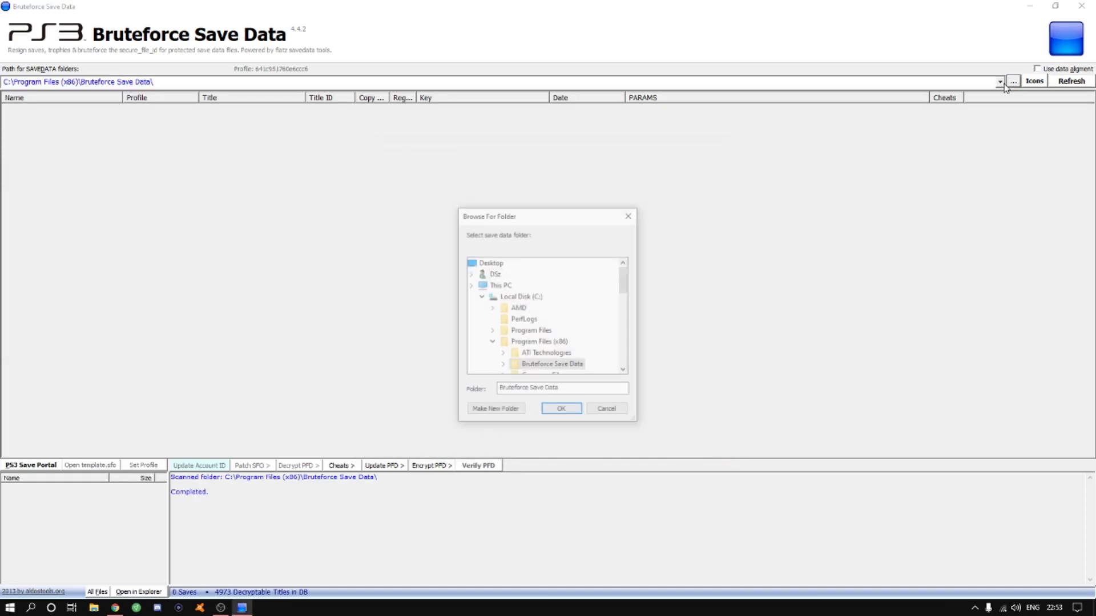
pyautogui.scroll(-10, 548, 343)
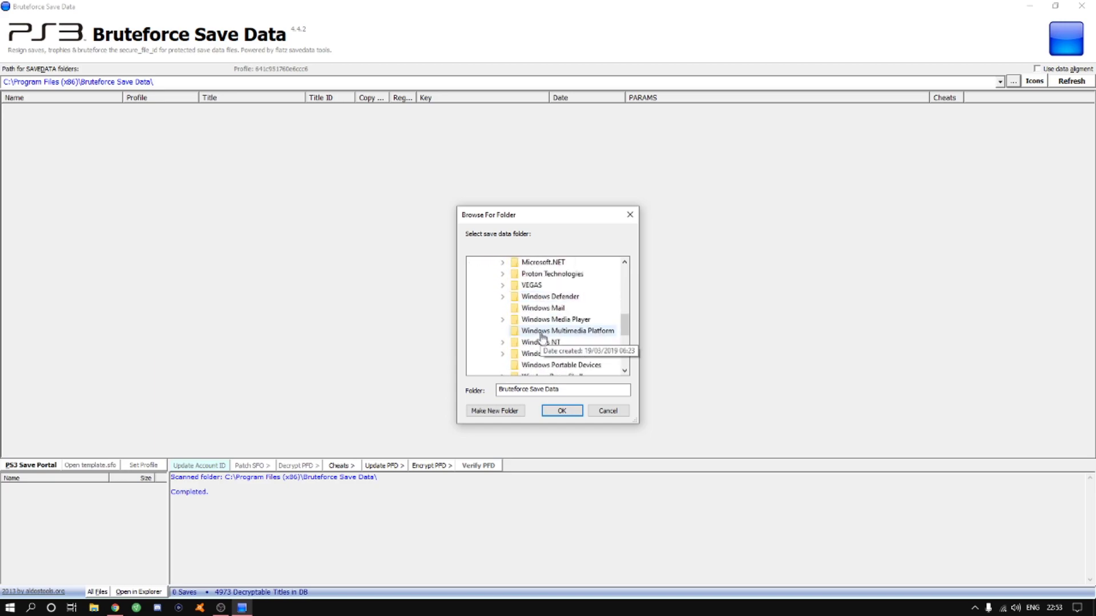
pyautogui.doubleClick(495, 365)
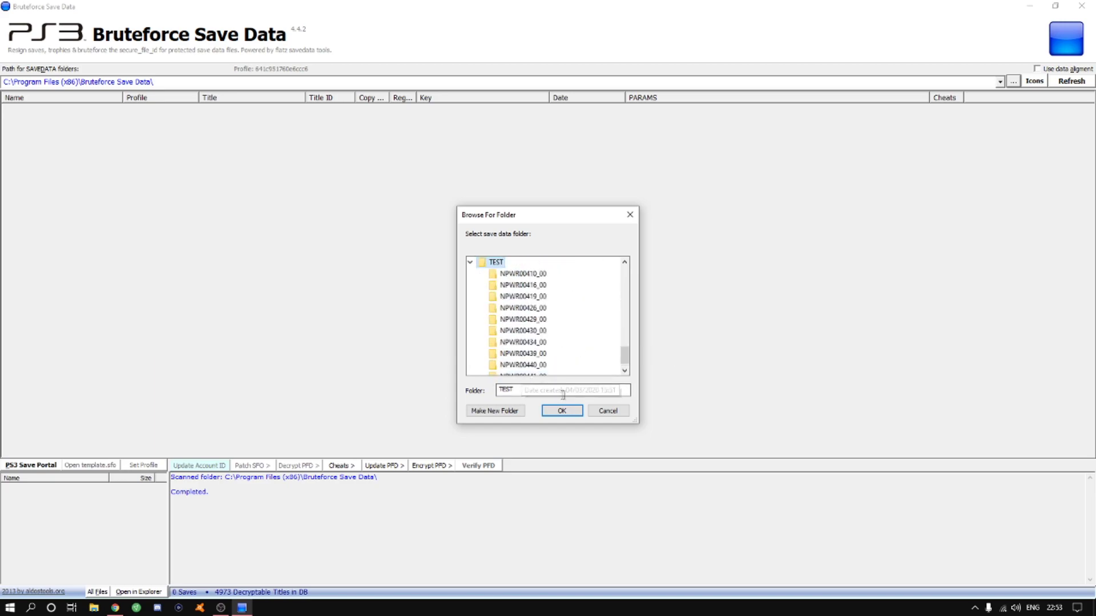
pyautogui.click(569, 410)
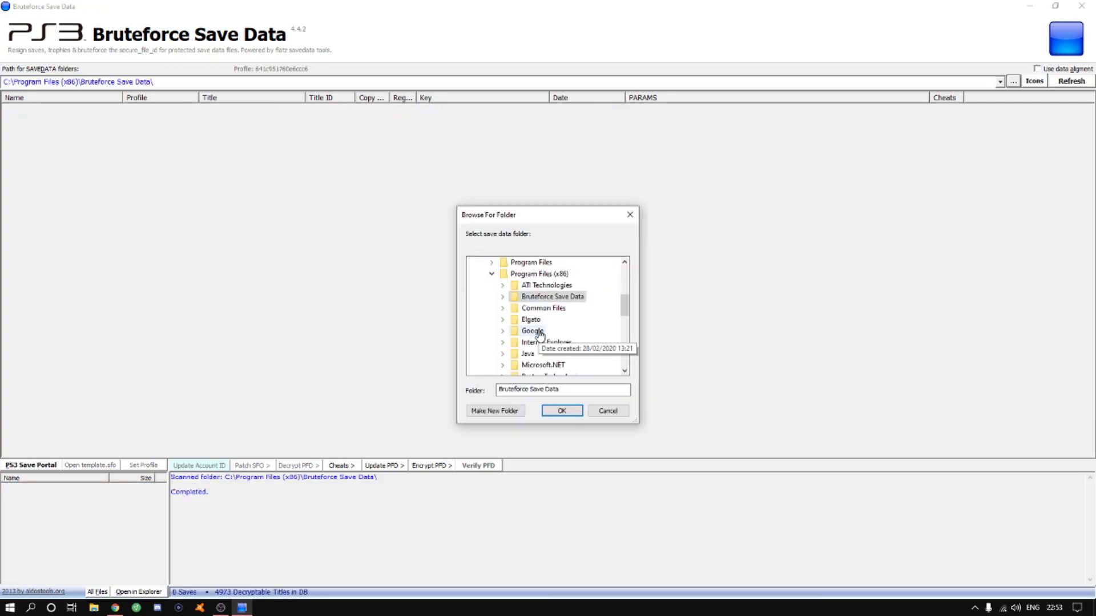
pyautogui.scroll(-10, 543, 337)
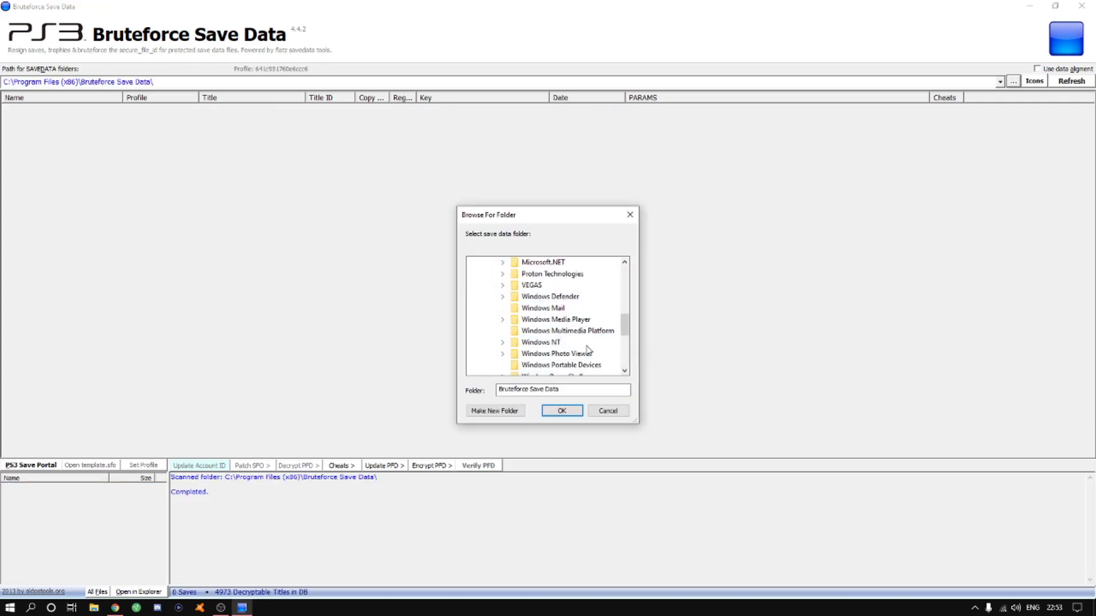
pyautogui.doubleClick(502, 364)
pyautogui.click(571, 410)
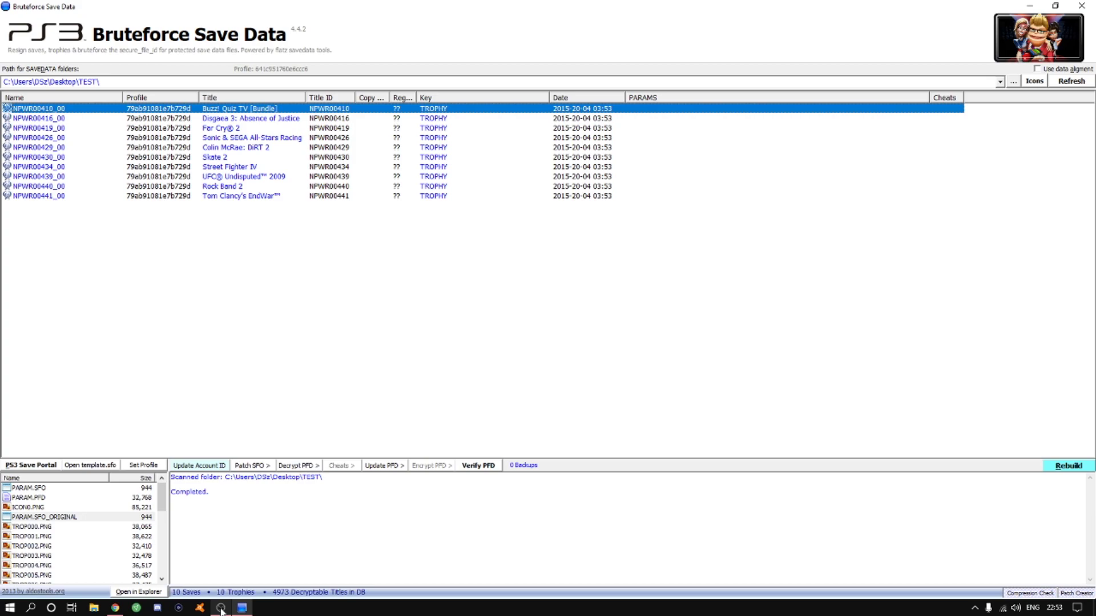
# Run a full rebuild on all ten trophy folders, NPWR00410_00 through NPWR00441_00, updating their PARAM.SFO with the loaded profile.
pyautogui.moveTo(222, 609)
pyautogui.keyDown('shift'); pyautogui.click(243, 196); pyautogui.keyUp('shift')
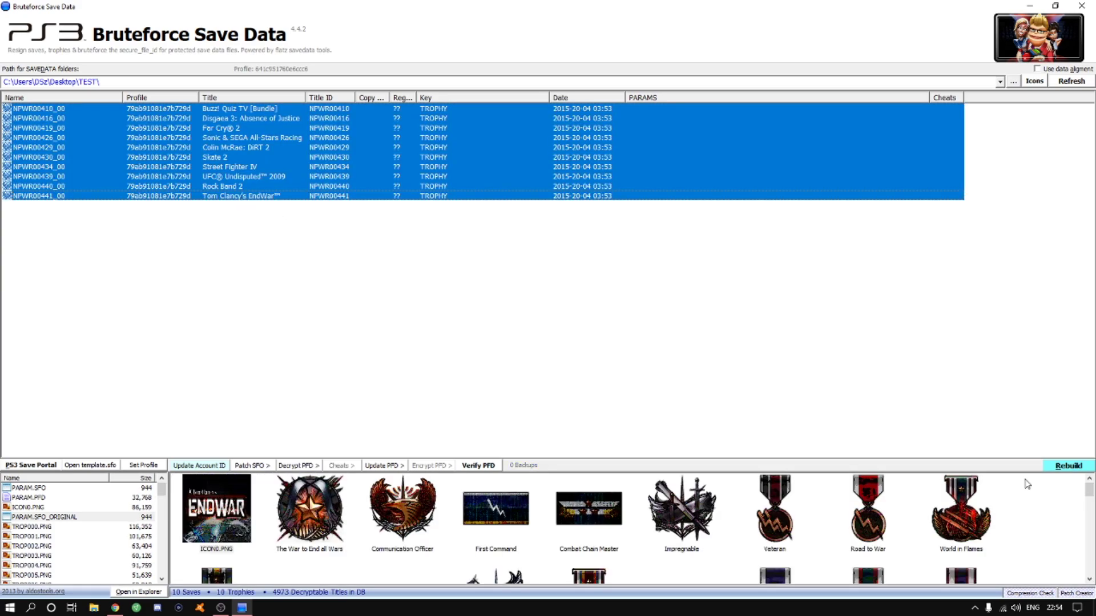
pyautogui.click(1065, 468)
pyautogui.click(1018, 494)
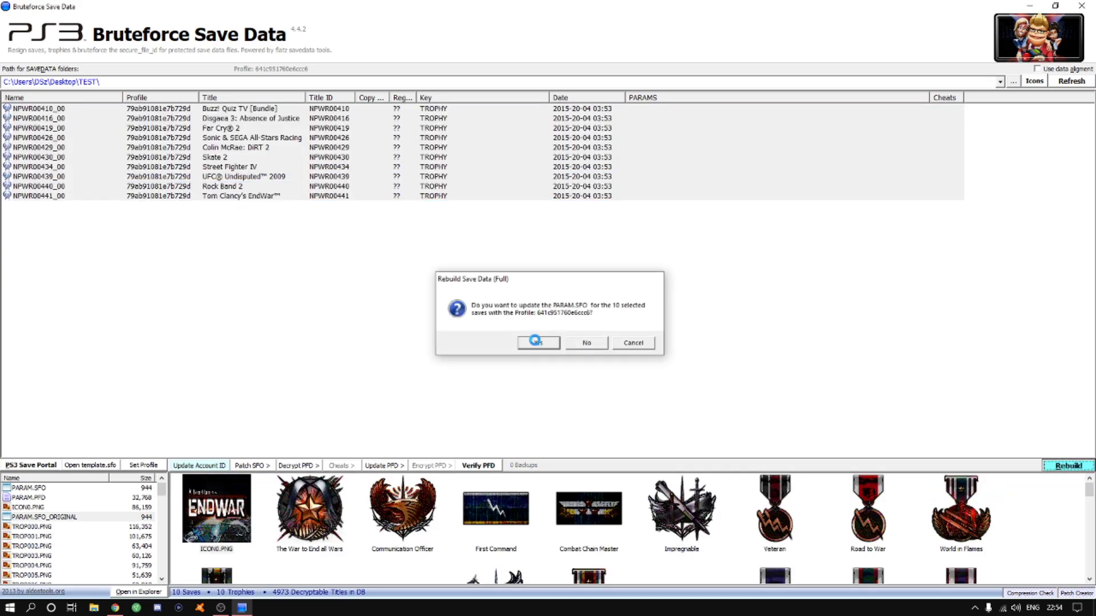
pyautogui.click(533, 341)
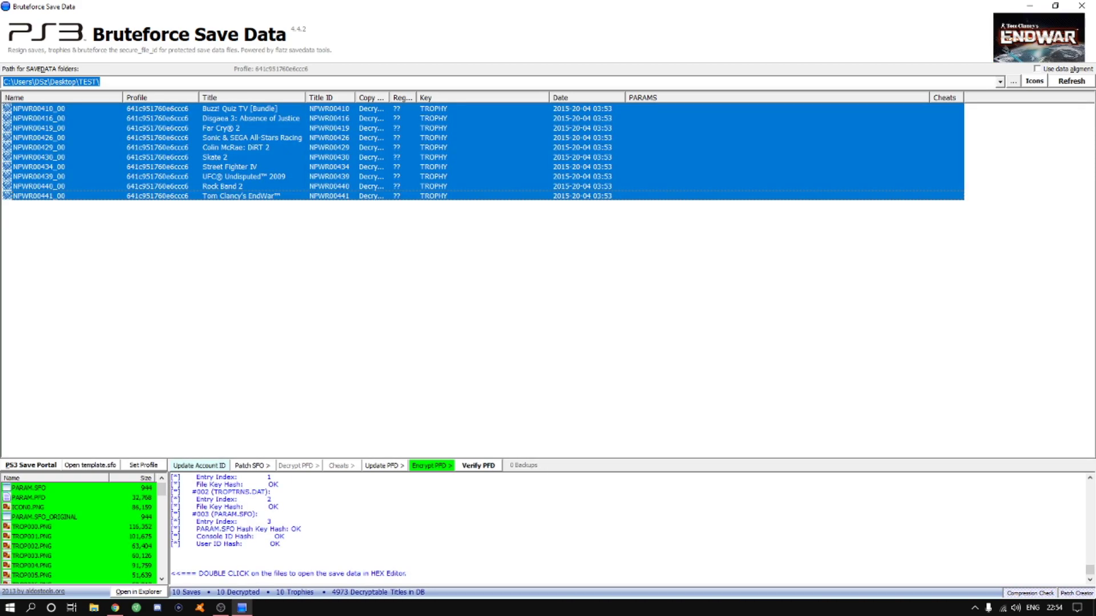
# Encrypt all files of the ten rebuilt trophy folders, accepting every confirmation prompt.
pyautogui.click(431, 466)
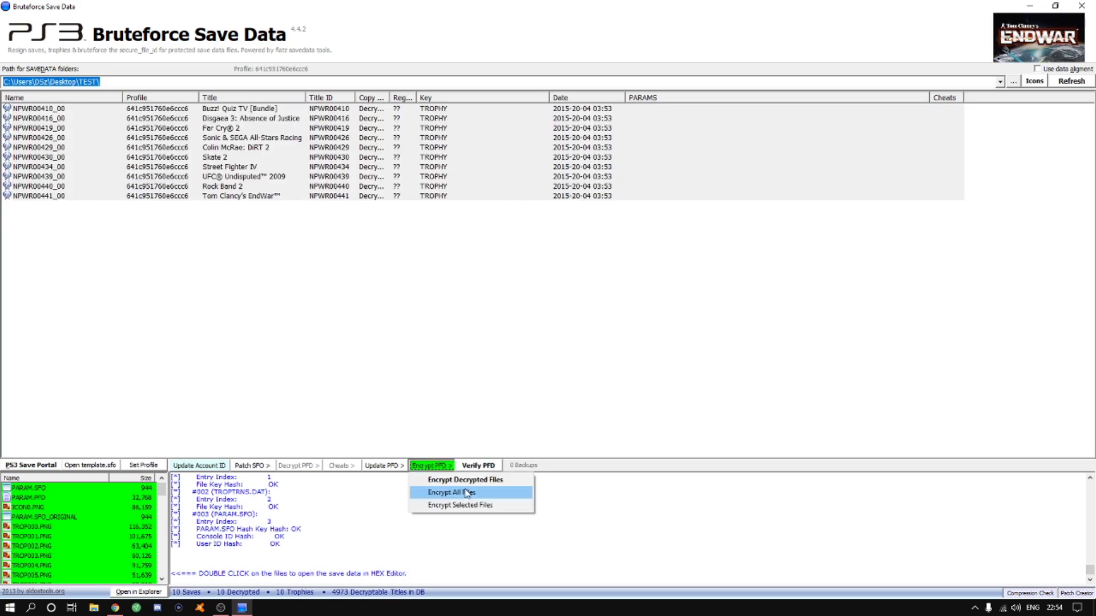
pyautogui.click(466, 493)
pyautogui.press('Return')
pyautogui.press('Return')
pyautogui.press('Return')
pyautogui.press('Return')
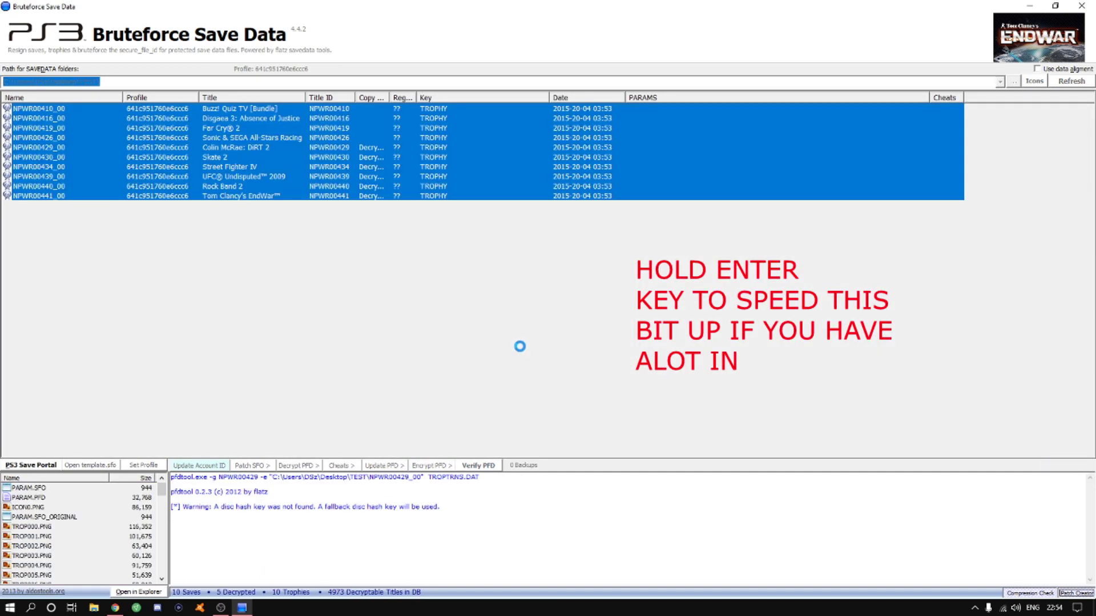
pyautogui.press('Return')
pyautogui.press('Return')
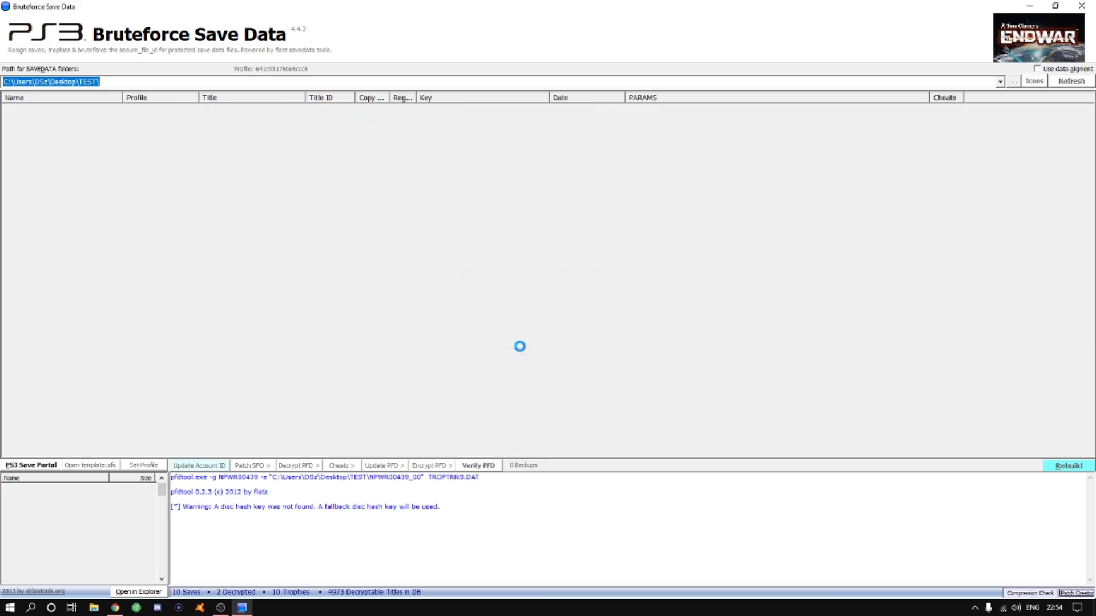
# Close Bruteforce Save Data and check the trophy folders inside the desktop folder TEST.
pyautogui.click(1073, 7)
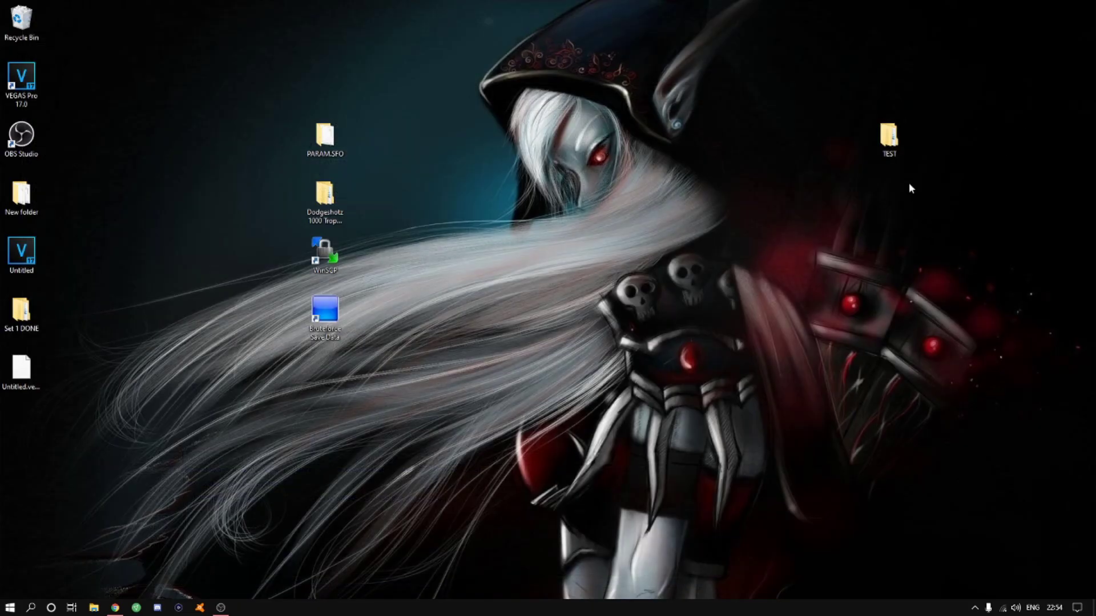
pyautogui.doubleClick(893, 149)
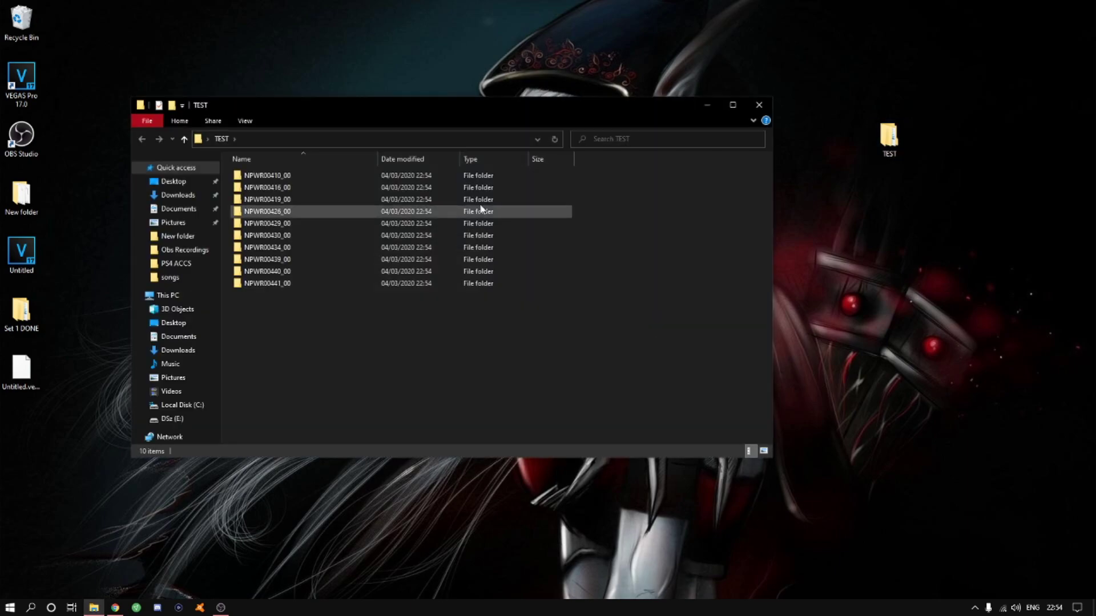
pyautogui.moveTo(509, 368); pyautogui.dragTo(417, 200)
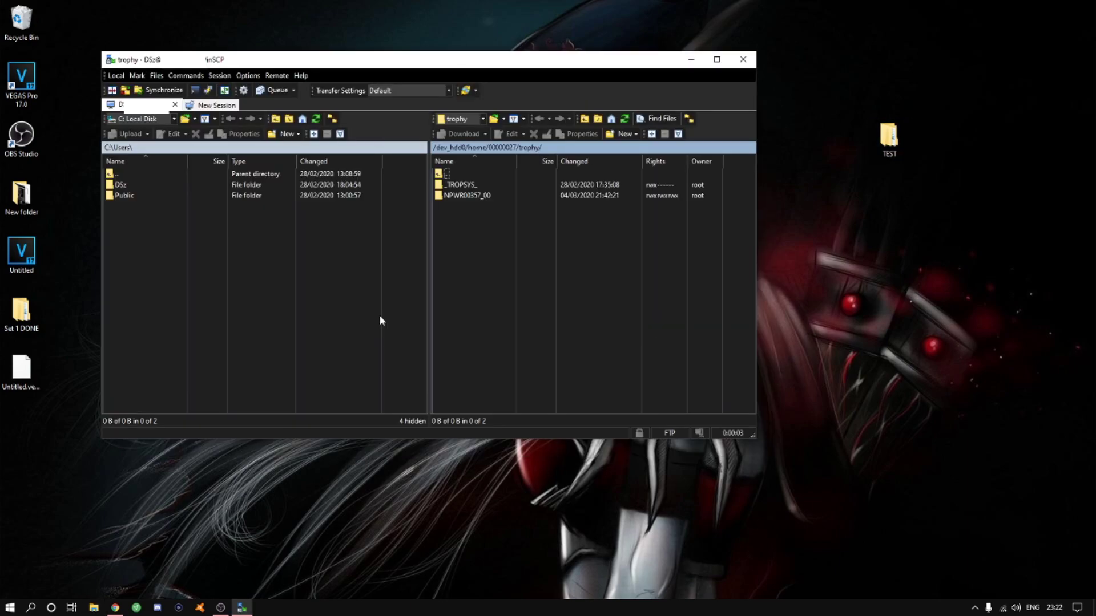
# In WinSCP, delete NPWR00357_00 from the PS3's /dev_hdd0/home/00000027/trophy/ directory and upload the ten trophy folders from TEST there.
pyautogui.rightClick(481, 196)
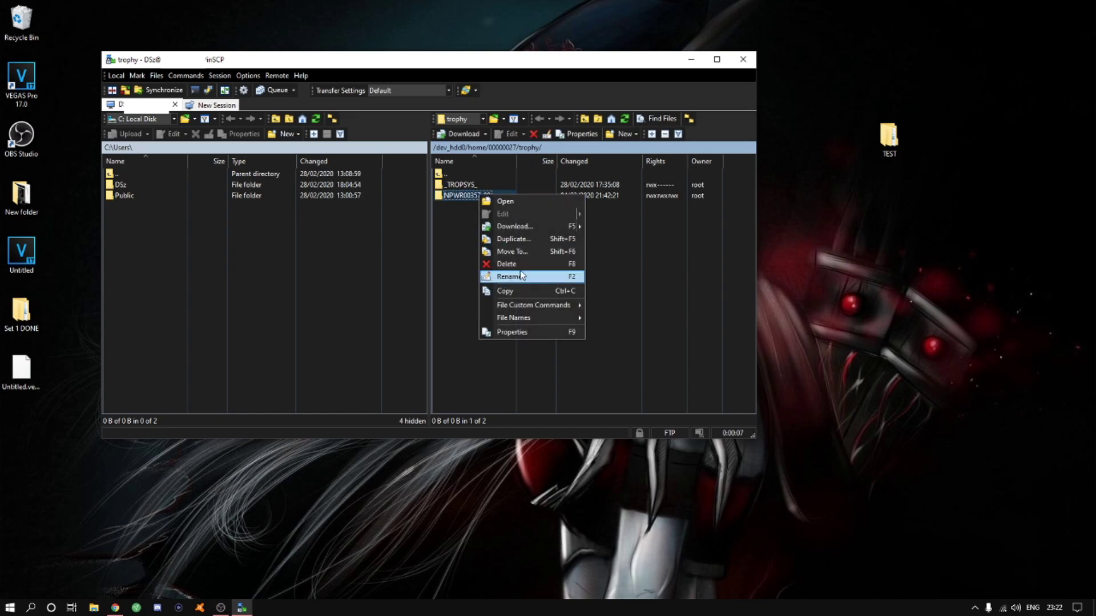
pyautogui.click(513, 264)
pyautogui.moveTo(888, 137); pyautogui.dragTo(975, 143)
pyautogui.doubleClick(975, 136)
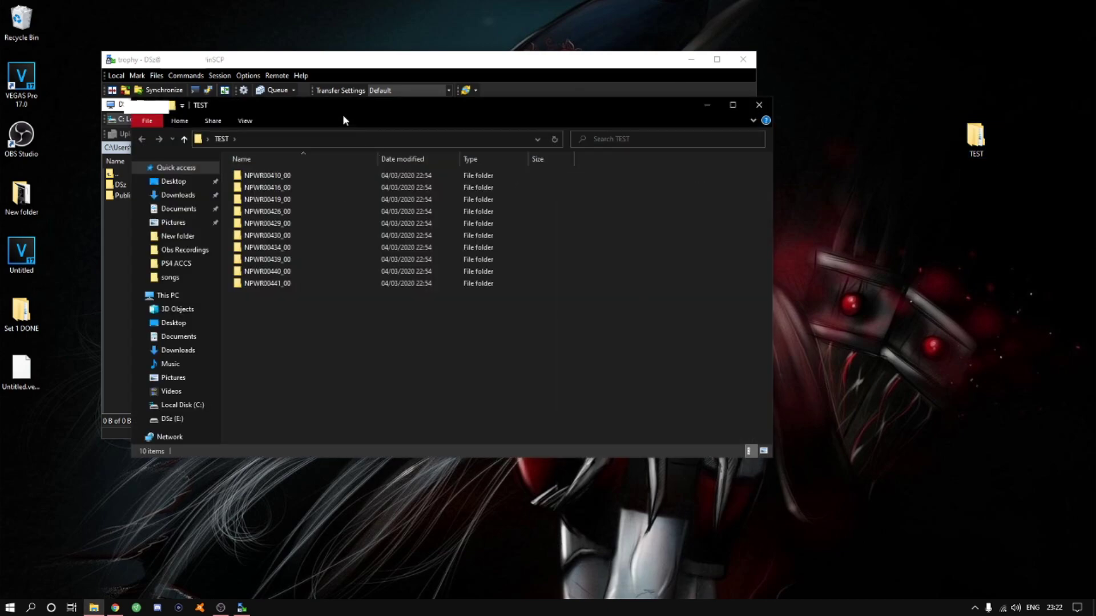
pyautogui.moveTo(352, 111); pyautogui.dragTo(824, 112)
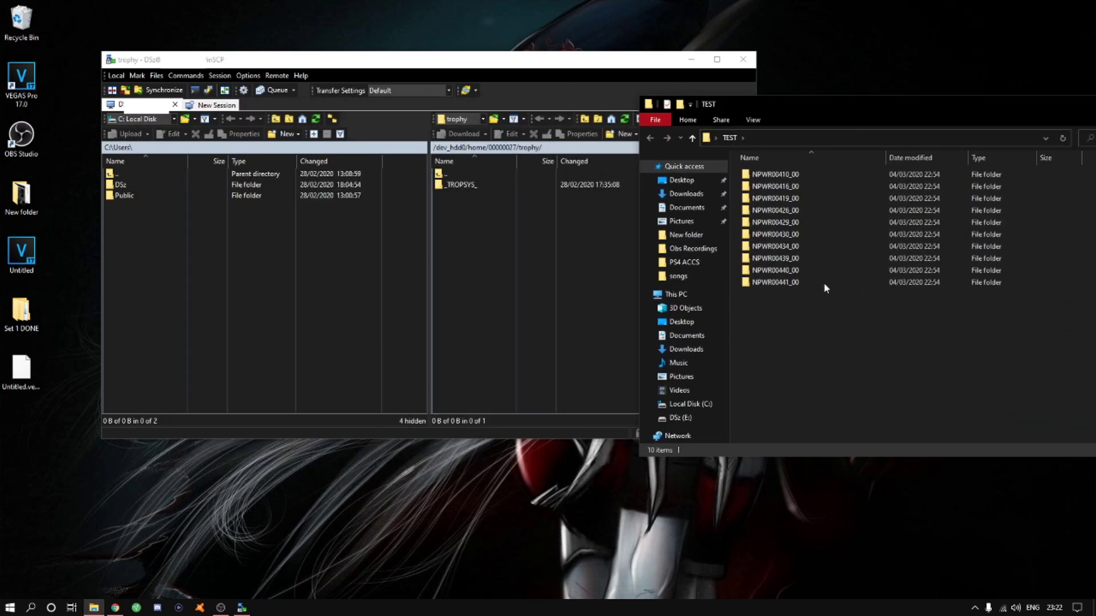
pyautogui.moveTo(803, 309); pyautogui.dragTo(471, 284)
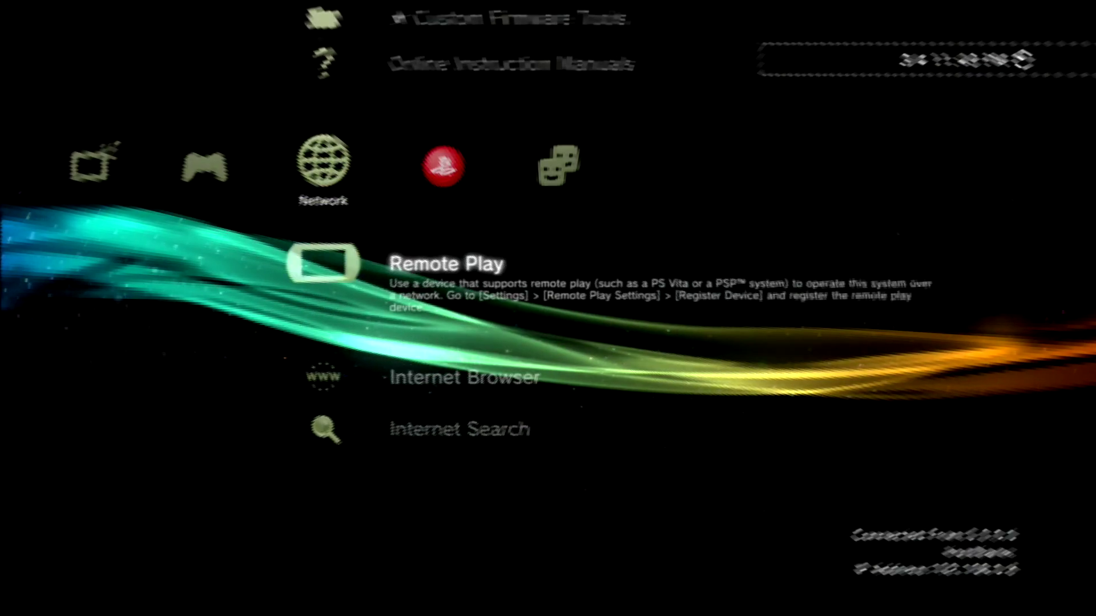
# On the PS3, open Custom Firmware Tools in the Network category and run Rebuild Database.
pyautogui.press('Up')
pyautogui.press('Up')
pyautogui.press('Return')
pyautogui.press('Down')
pyautogui.press('Down')
pyautogui.press('Down')
pyautogui.press('Down')
pyautogui.press('Return')
pyautogui.press('Down')
pyautogui.press('Down')
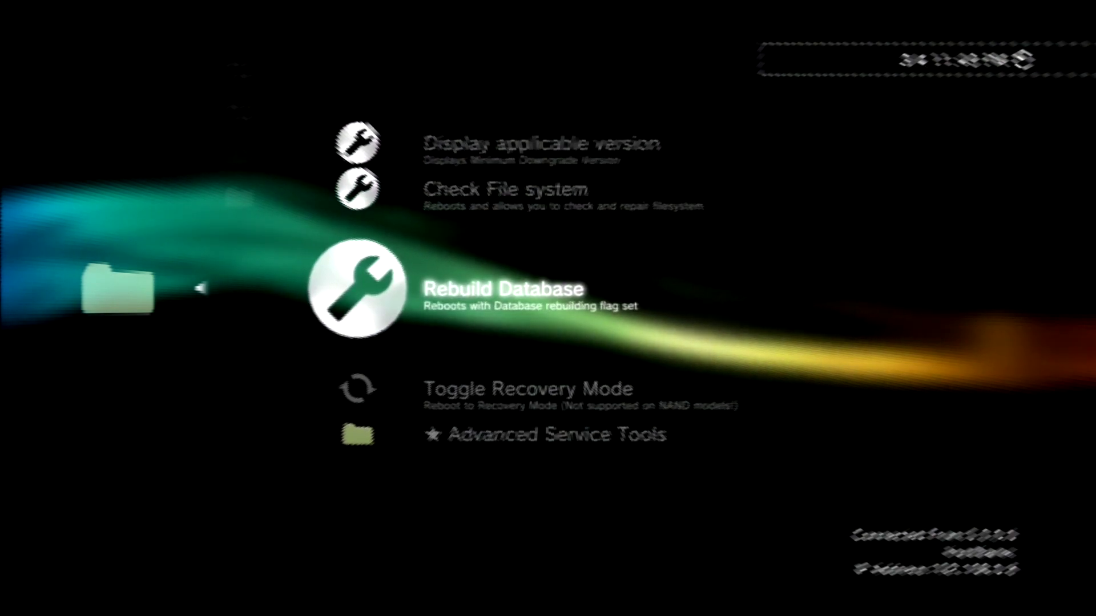
pyautogui.press('Return')
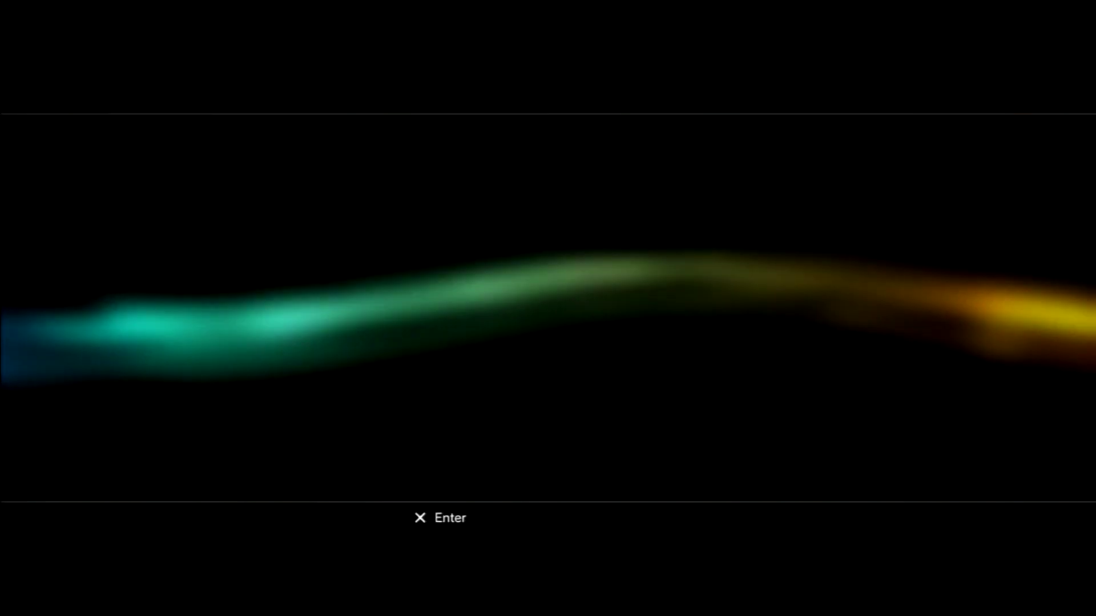
pyautogui.press('Return')
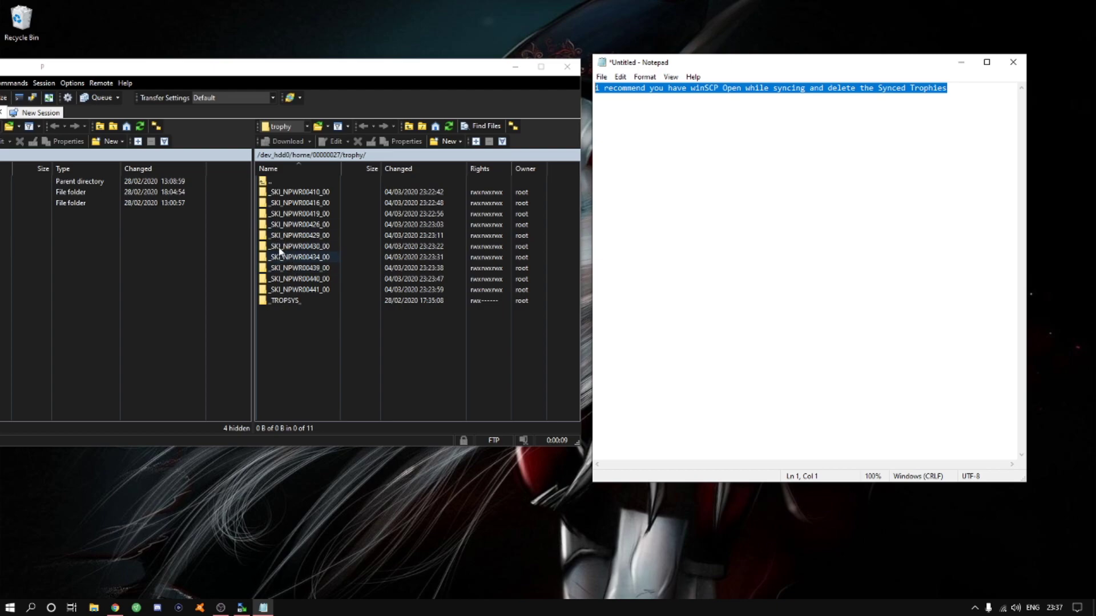
# In Notepad, add a second note line reading "trophies starting with SKI Are Finshed".
pyautogui.click(958, 86)
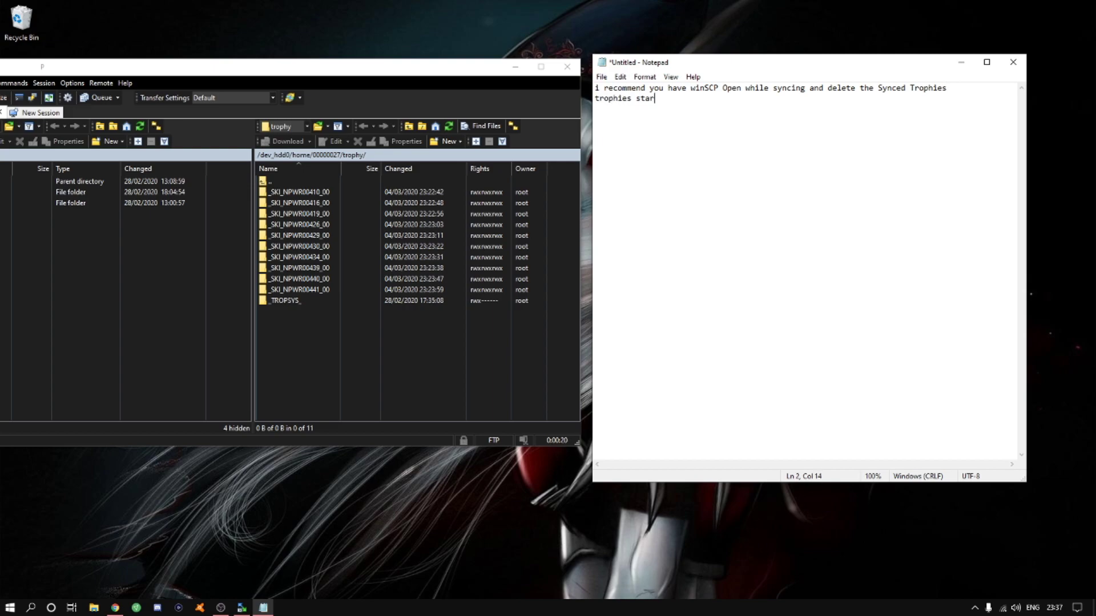
pyautogui.write('ting with SKI A')
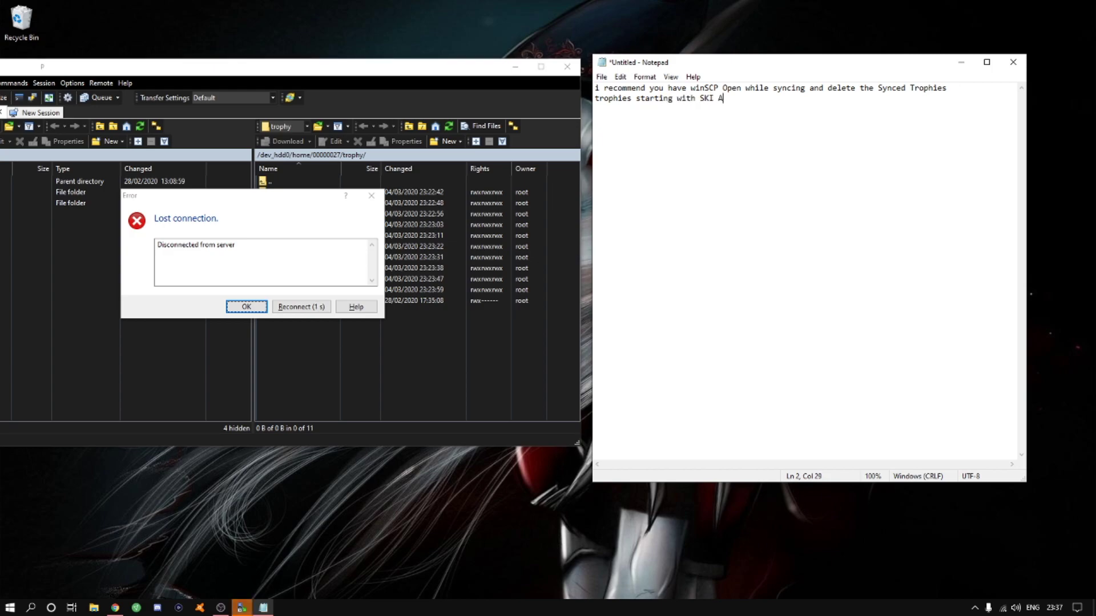
pyautogui.write('re Finshed')
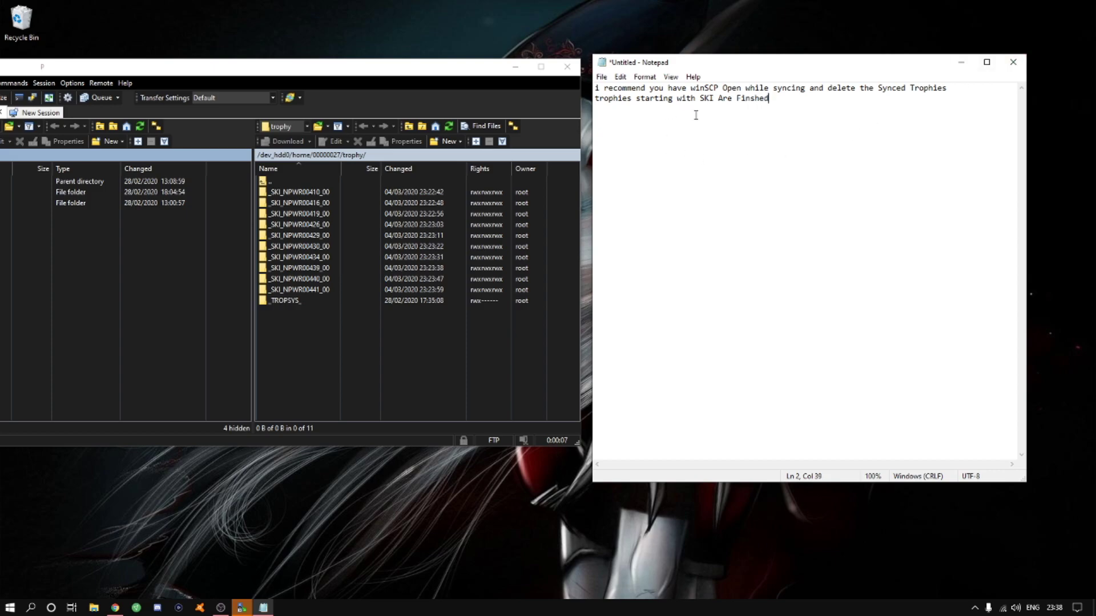
# In WinSCP, delete the synced trophy folders starting with _SKI_ from the PS3's trophy directory, keeping _TROPSYS_.
pyautogui.moveTo(552, 184); pyautogui.dragTo(309, 292)
pyautogui.press('Delete')
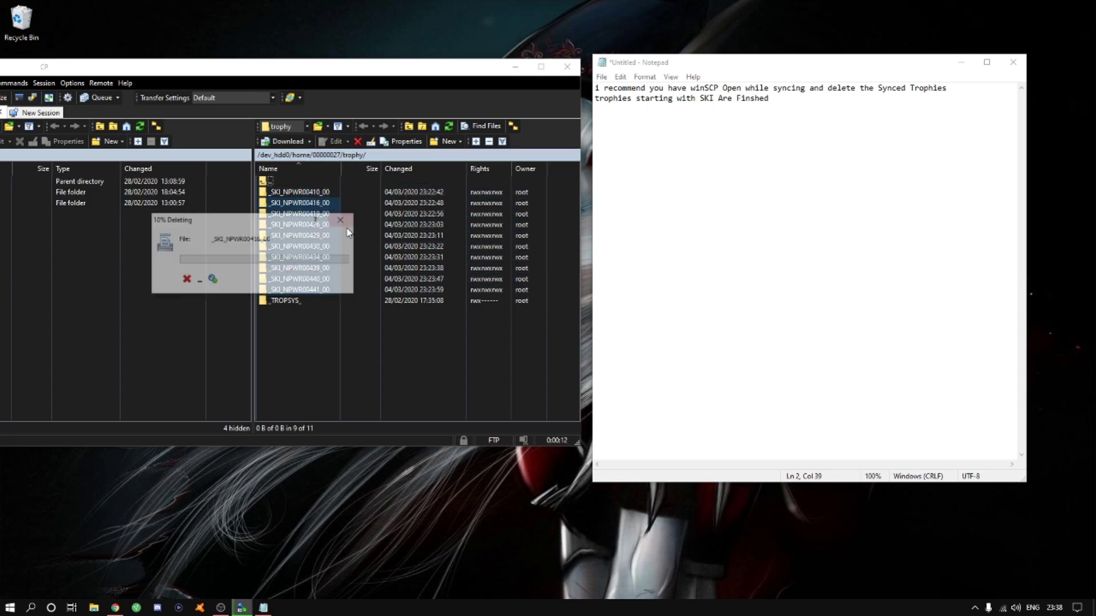
pyautogui.press('Return')
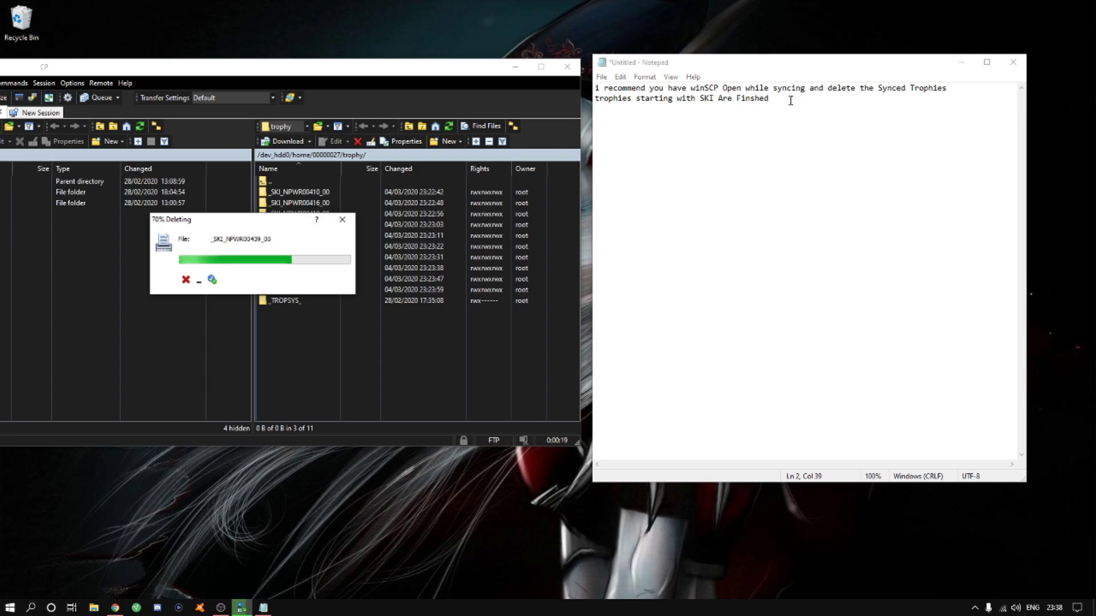
# Add the lines "if you get any other error other then D55 Delete the next folder down and carry on" and "Thanks For Watching Like Comment Sub :)".
pyautogui.click(790, 100)
pyautogui.press('Return')
pyautogui.write('i')
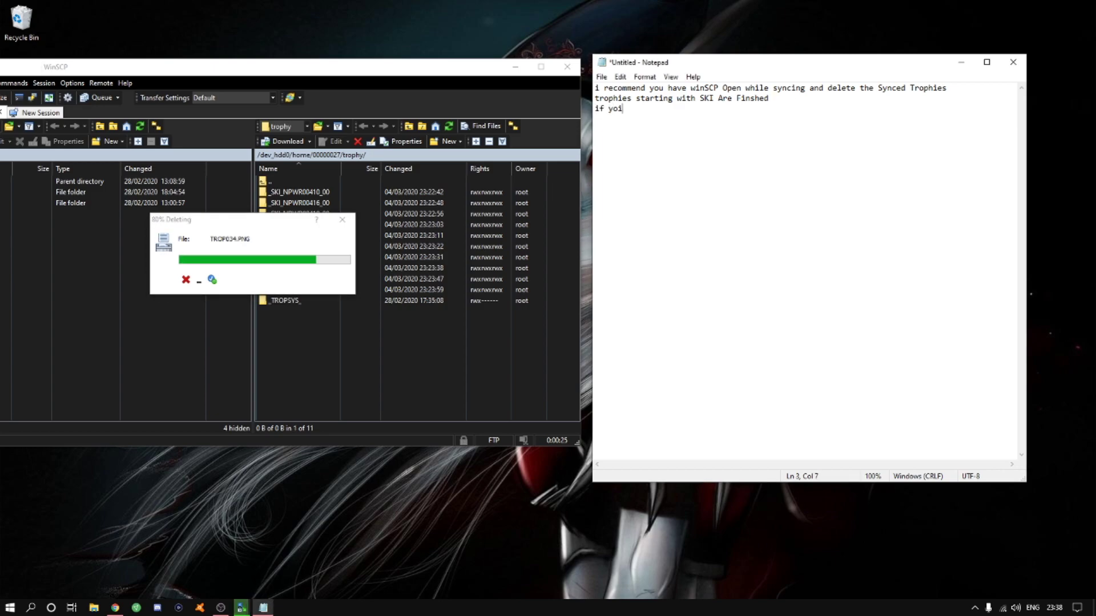
pyautogui.write('f you get any c')
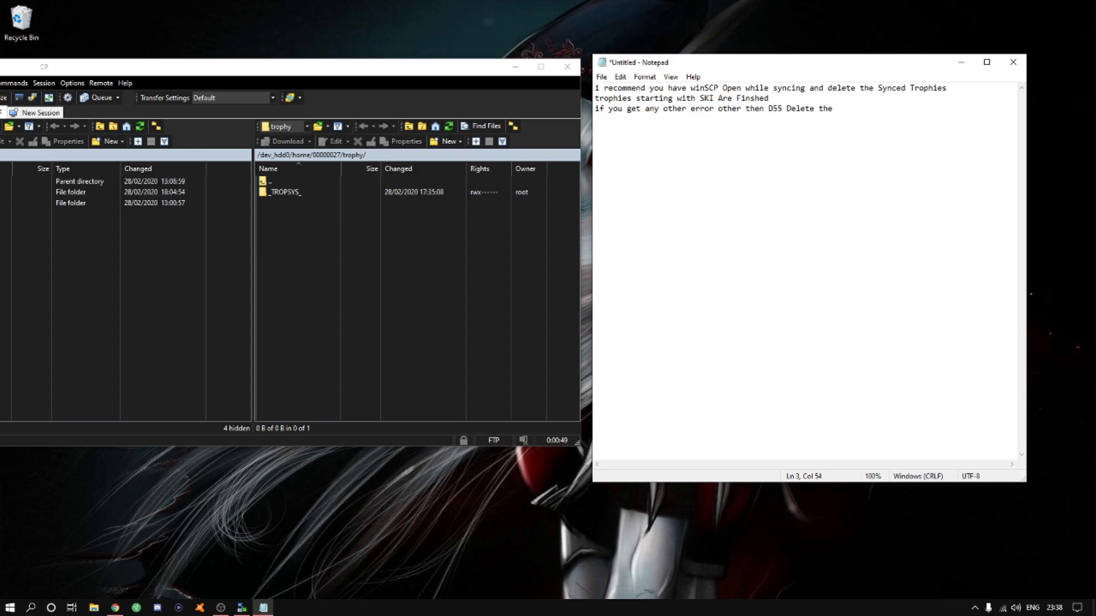
pyautogui.write('next folder down and carry on')
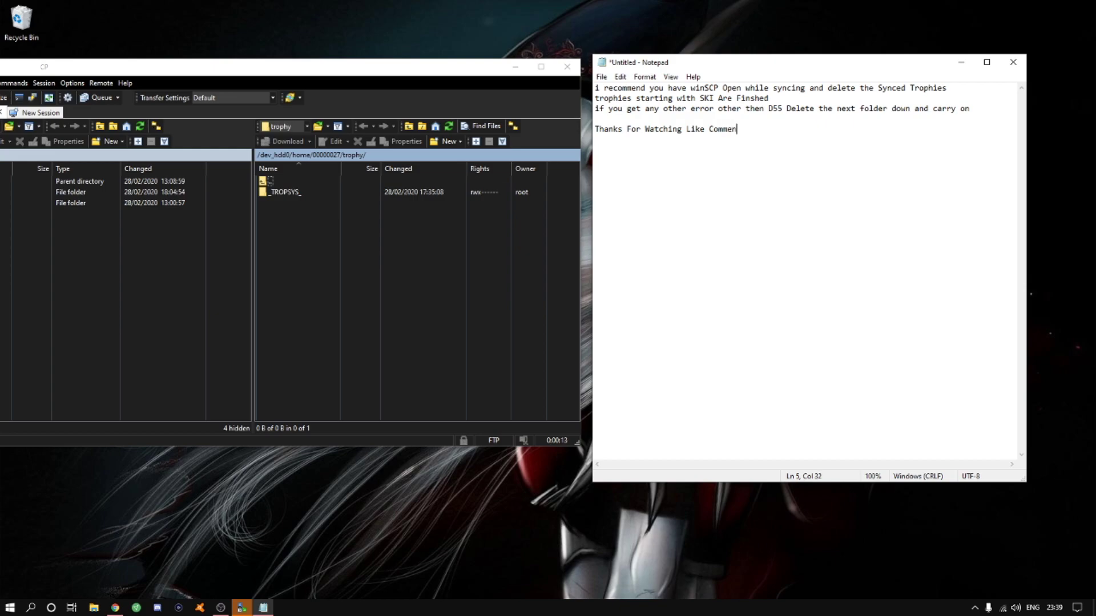
pyautogui.write(':)')
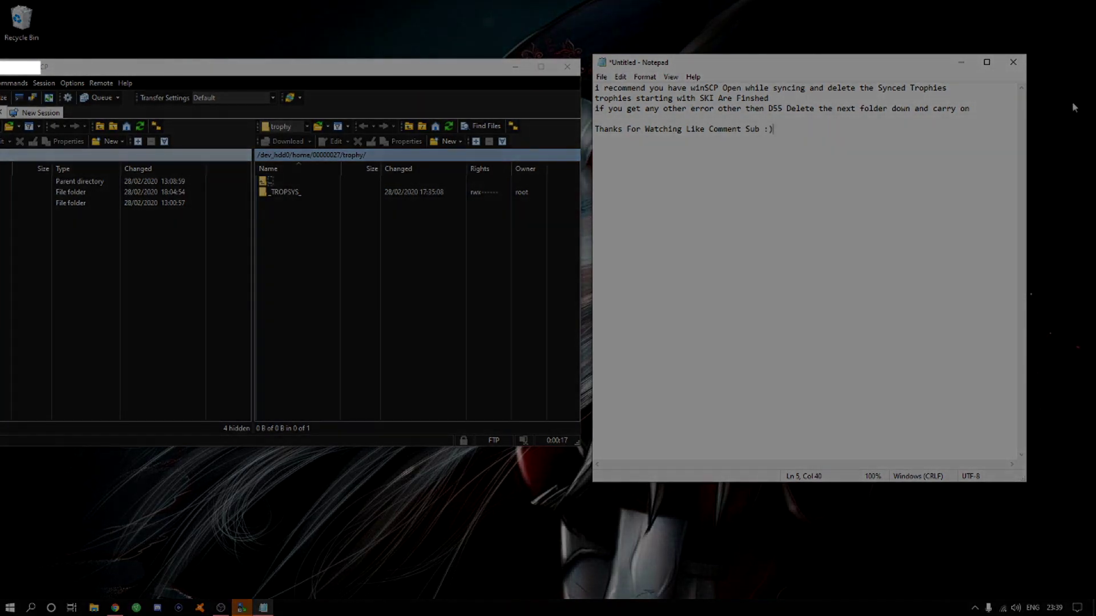
pyautogui.hotkey('ctrl', 'a')
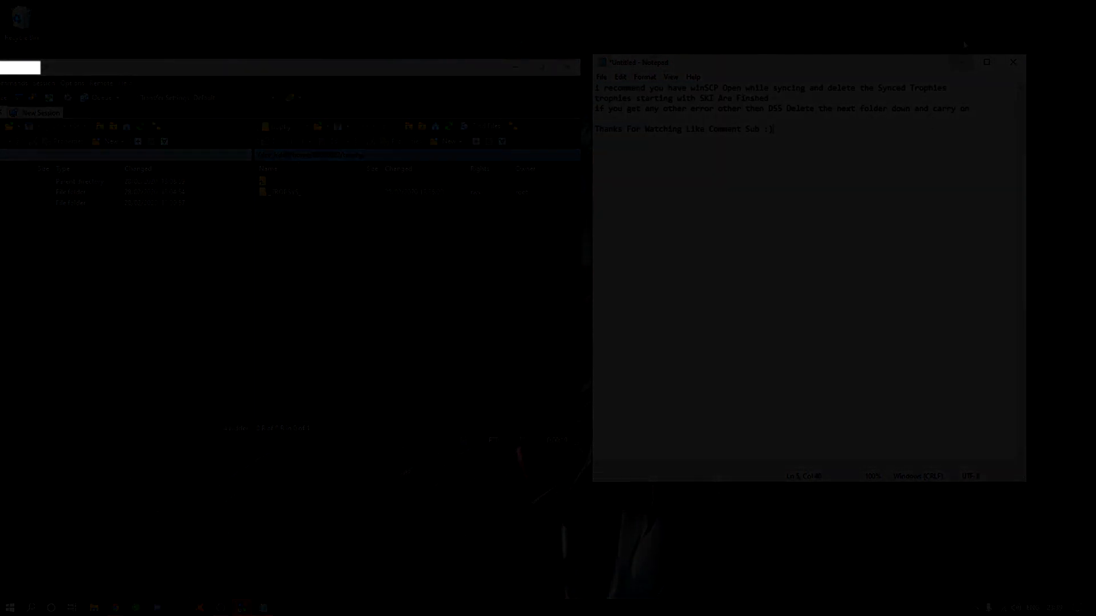